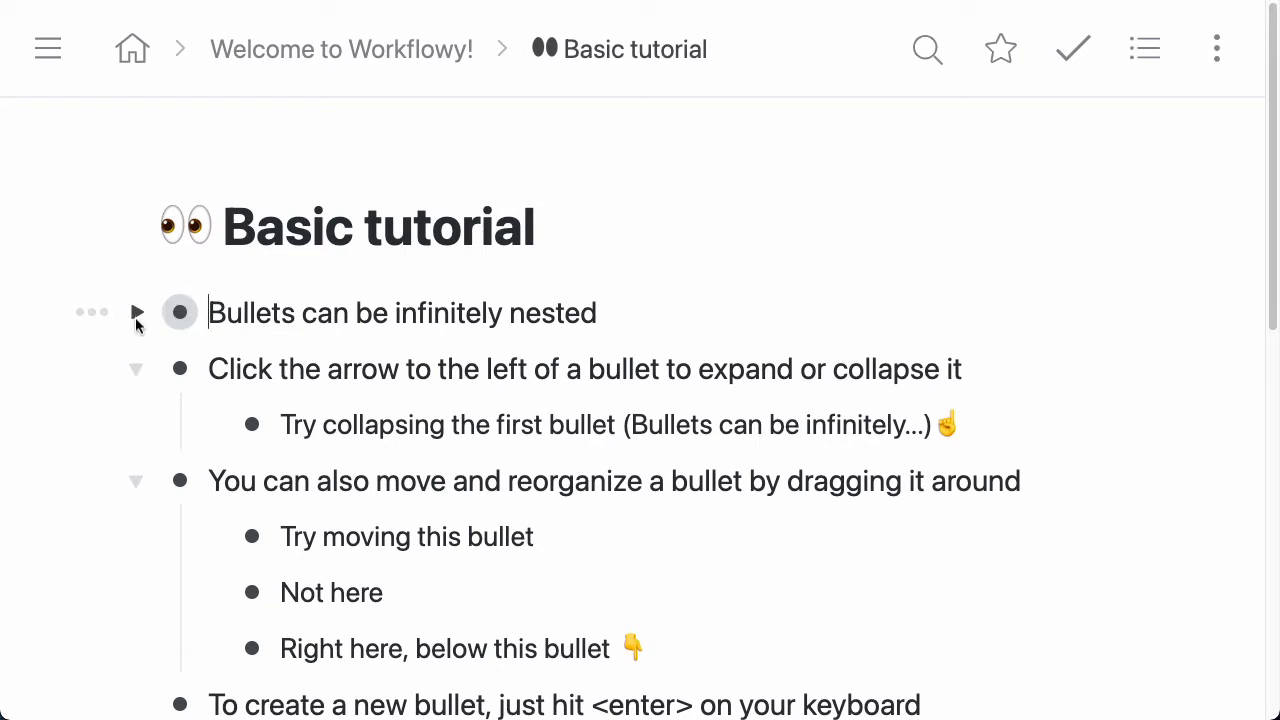
Expand the "Bullets can be infinitely nested" bullet and each nested level beneath it down to "I think you get the idea"
{"action": "left_click", "coordinate": [137, 314]}
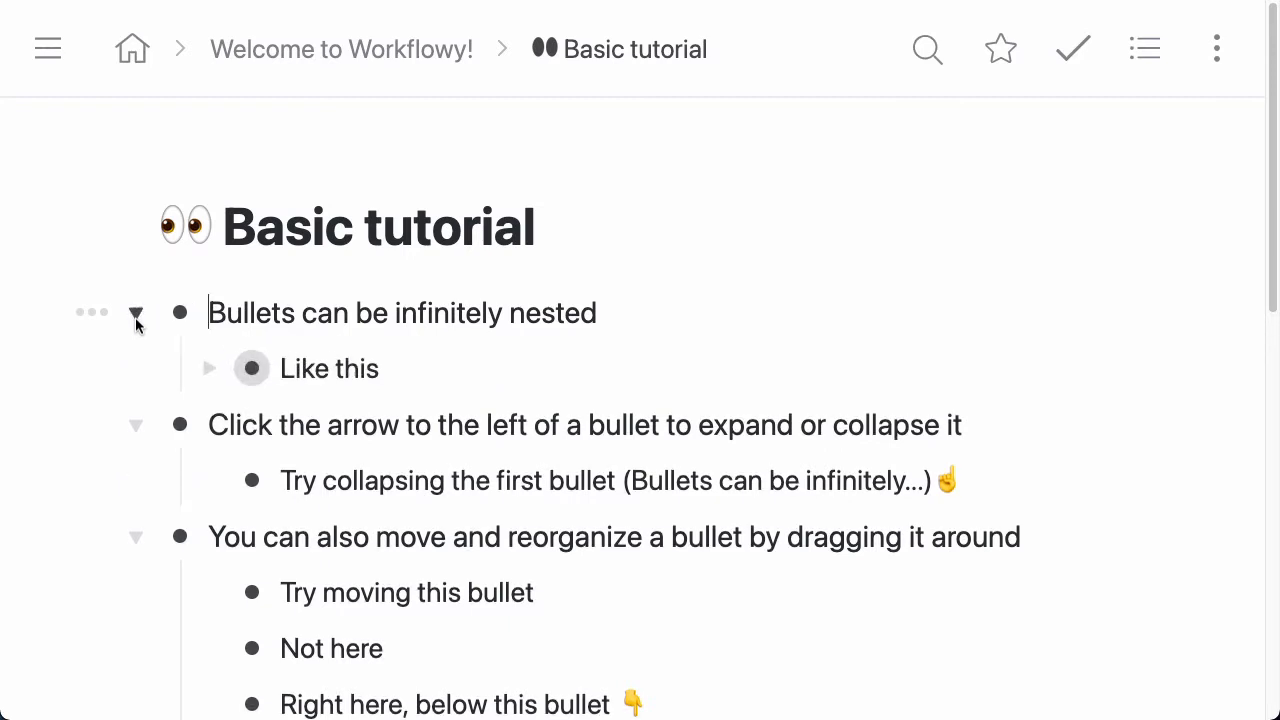
{"action": "left_click", "coordinate": [207, 368]}
{"action": "left_click", "coordinate": [283, 424]}
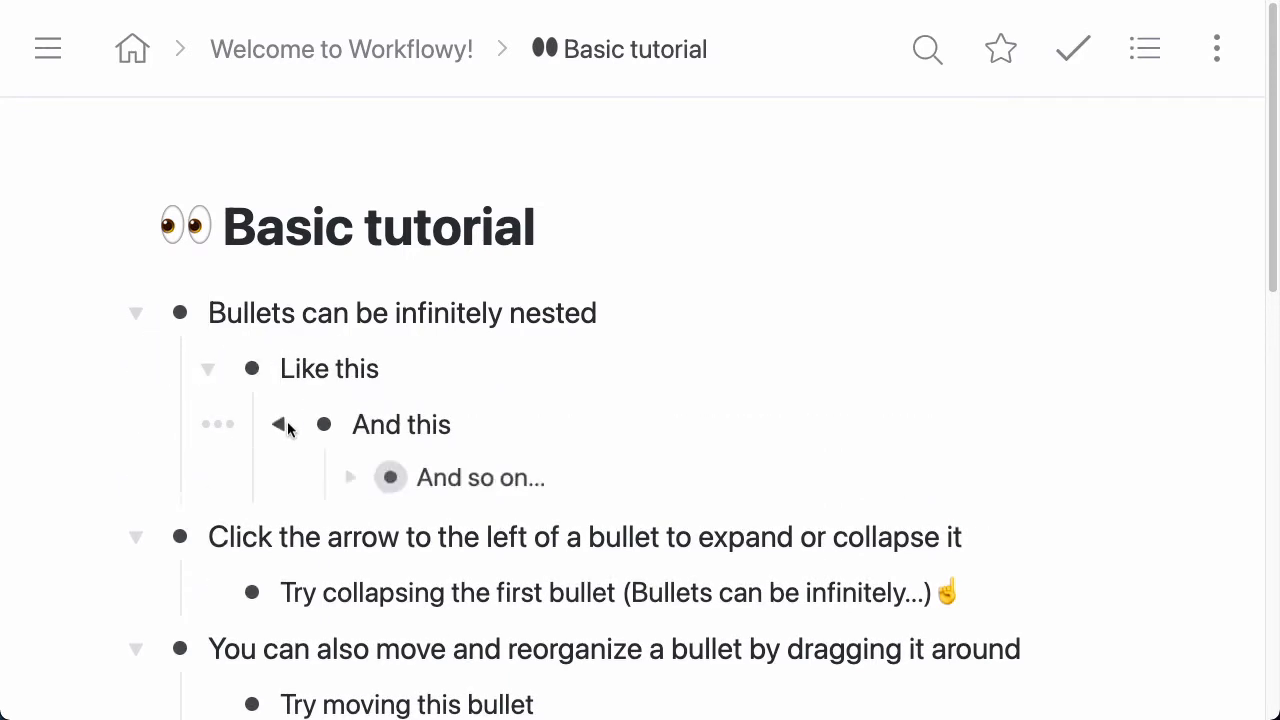
{"action": "left_click", "coordinate": [354, 481]}
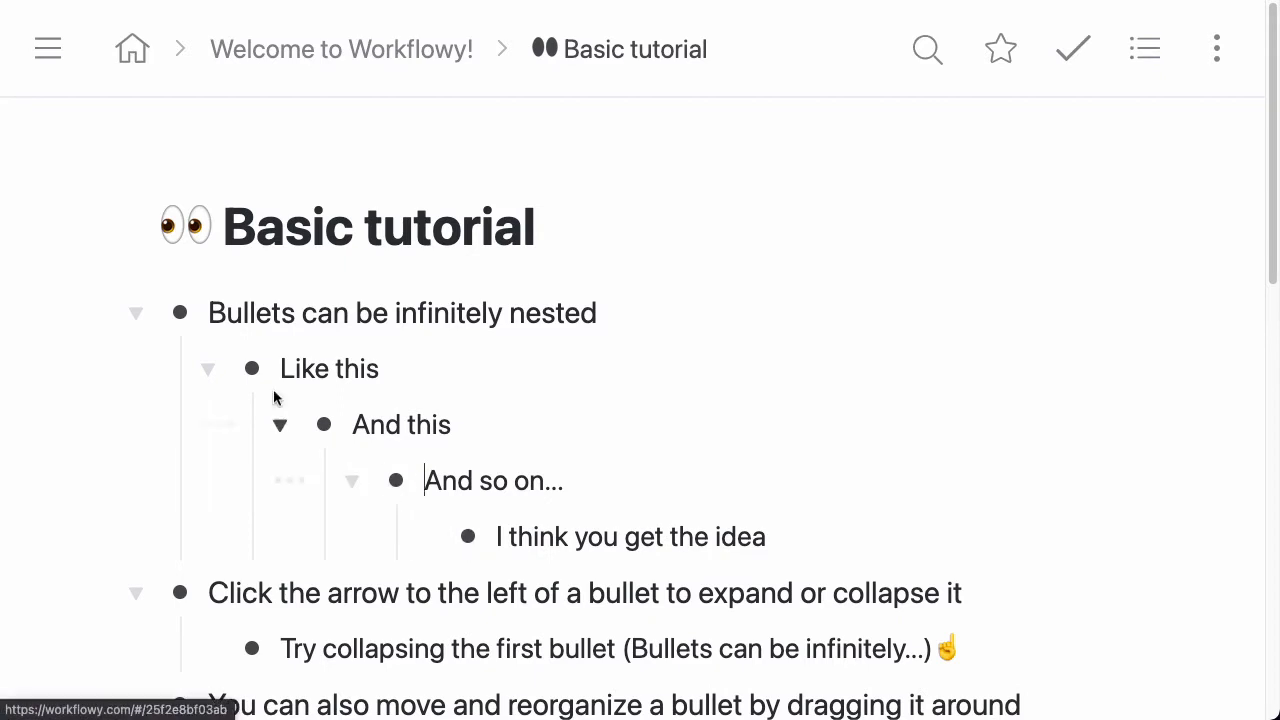
Zoom into the nested bullets level by level down to "I think you get the idea" and go back to the Basic tutorial page
{"action": "left_click", "coordinate": [182, 316]}
{"action": "left_click", "coordinate": [181, 314]}
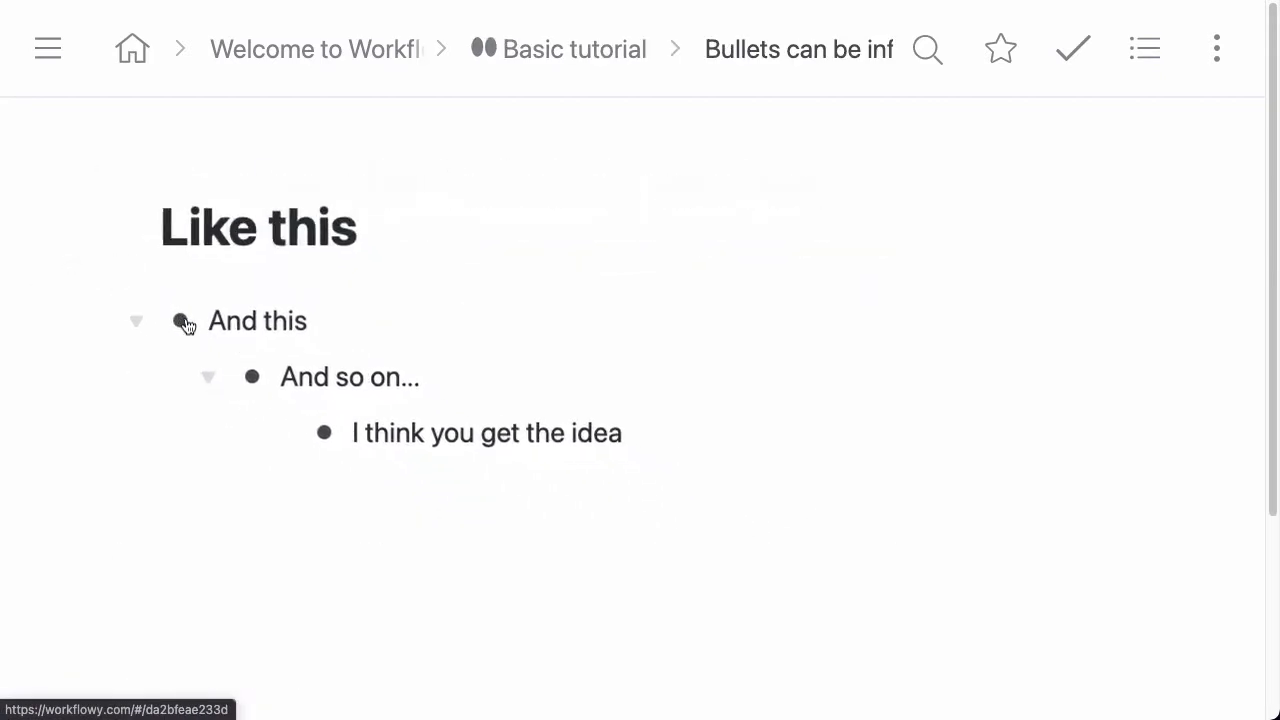
{"action": "left_click", "coordinate": [181, 314]}
{"action": "left_click", "coordinate": [182, 316]}
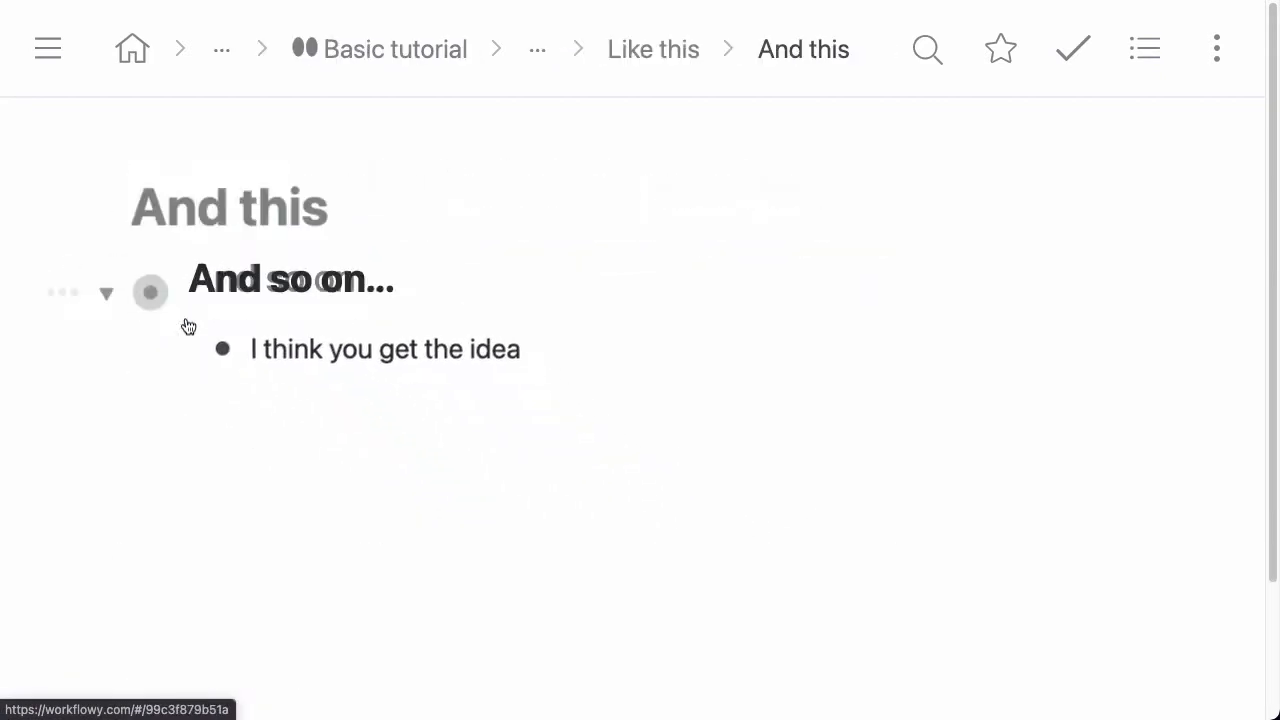
{"action": "left_click", "coordinate": [182, 314]}
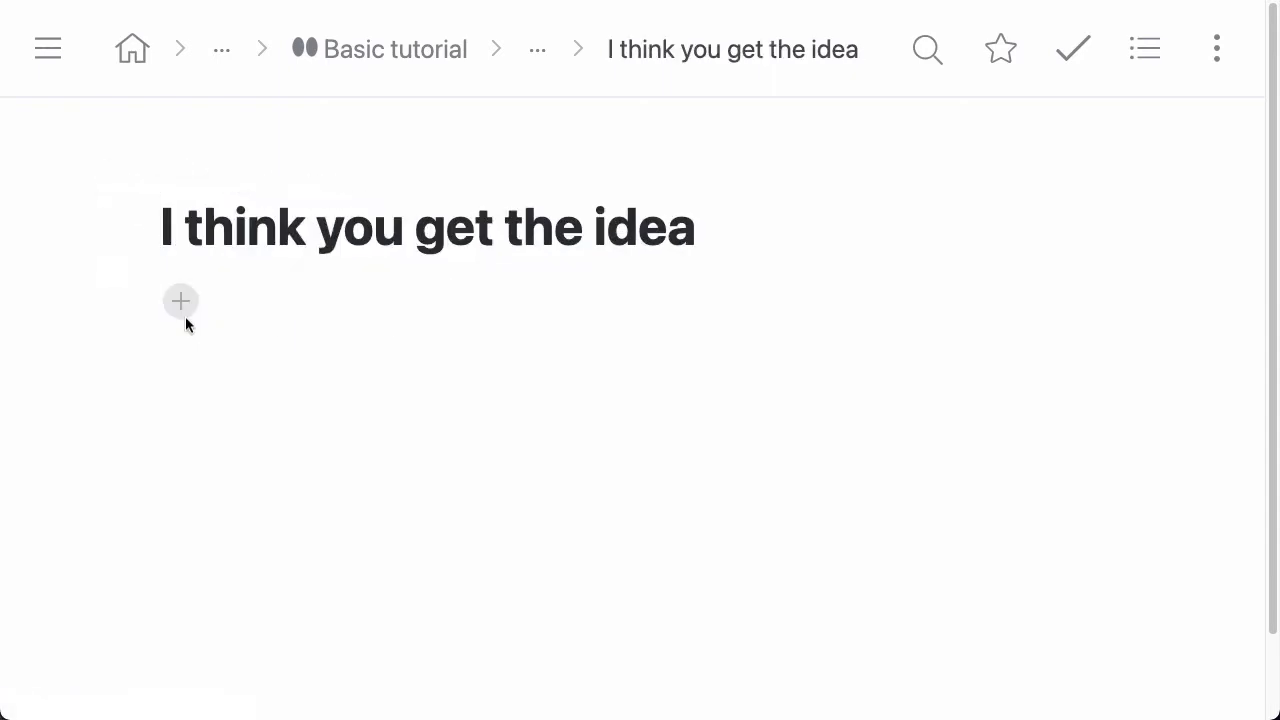
{"action": "key", "text": "alt+Left"}
{"action": "key", "text": "alt+Left"}
{"action": "key", "text": "alt+Left"}
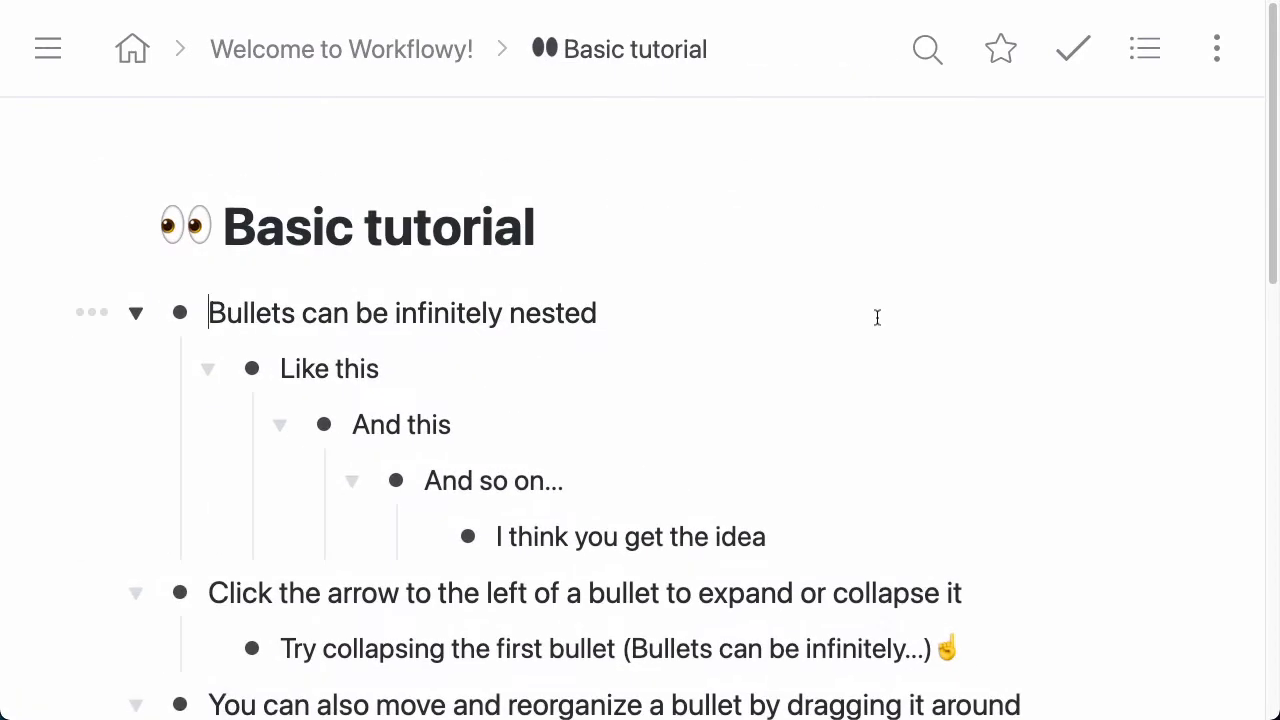
Move the "Try moving this bullet" item directly below "Right here, below this bullet"
{"action": "scroll", "coordinate": [877, 316], "scroll_direction": "down", "scroll_amount": 5}
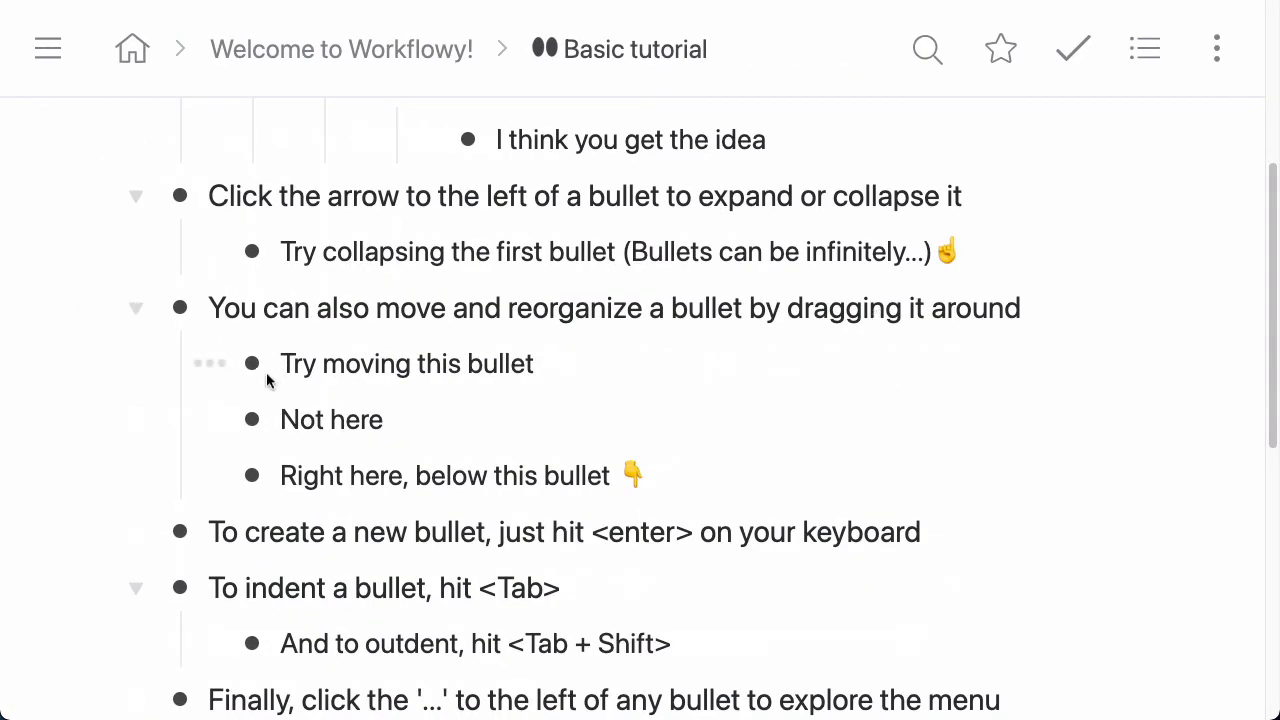
{"action": "left_click_drag", "start_coordinate": [251, 370], "coordinate": [263, 497]}
Add a bullet reading "New bullet" right after the "To create a new bullet" line
{"action": "scroll", "coordinate": [1080, 443], "scroll_direction": "down", "scroll_amount": 2}
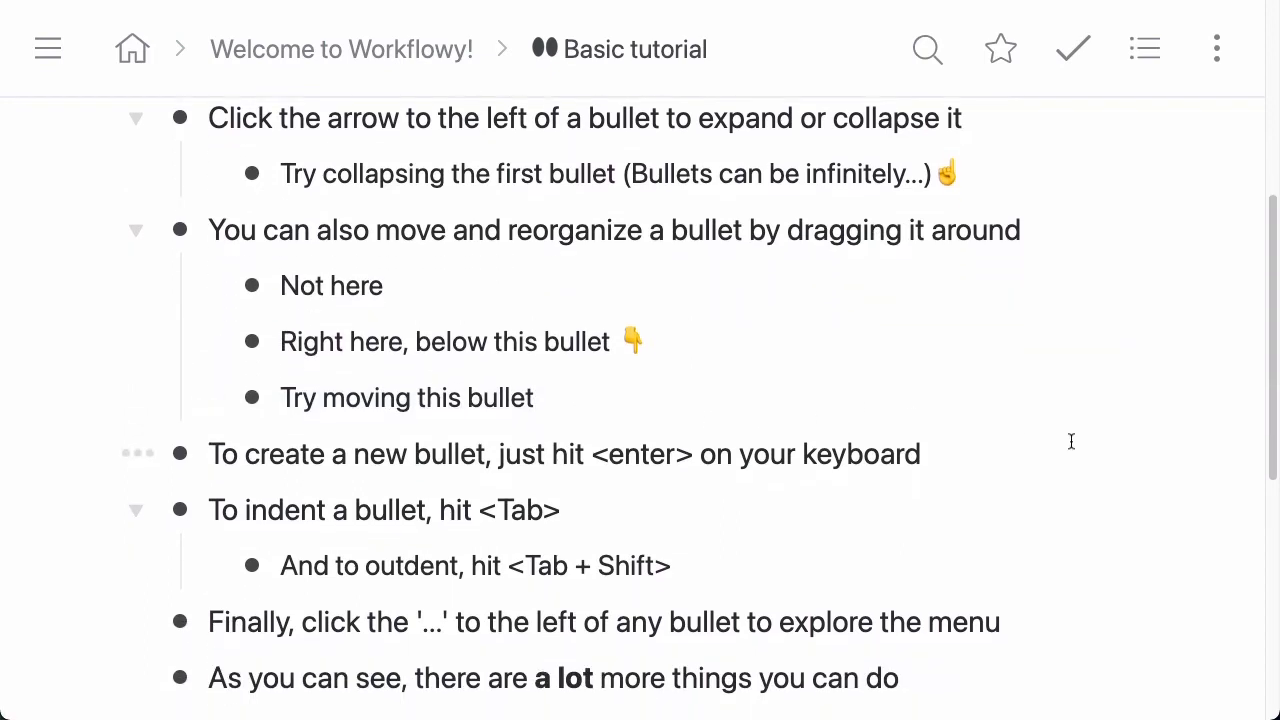
{"action": "left_click", "coordinate": [933, 455]}
{"action": "key", "text": "Return"}
{"action": "type", "text": "N"}
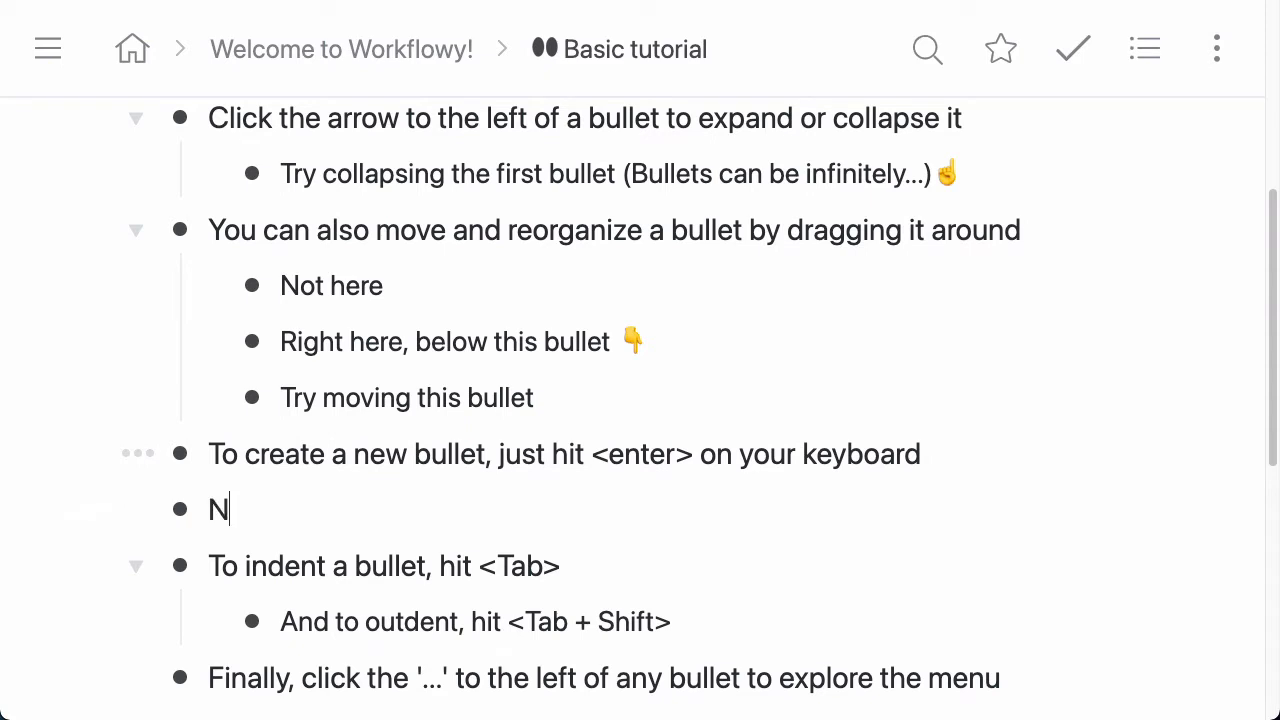
{"action": "type", "text": "ew bullet"}
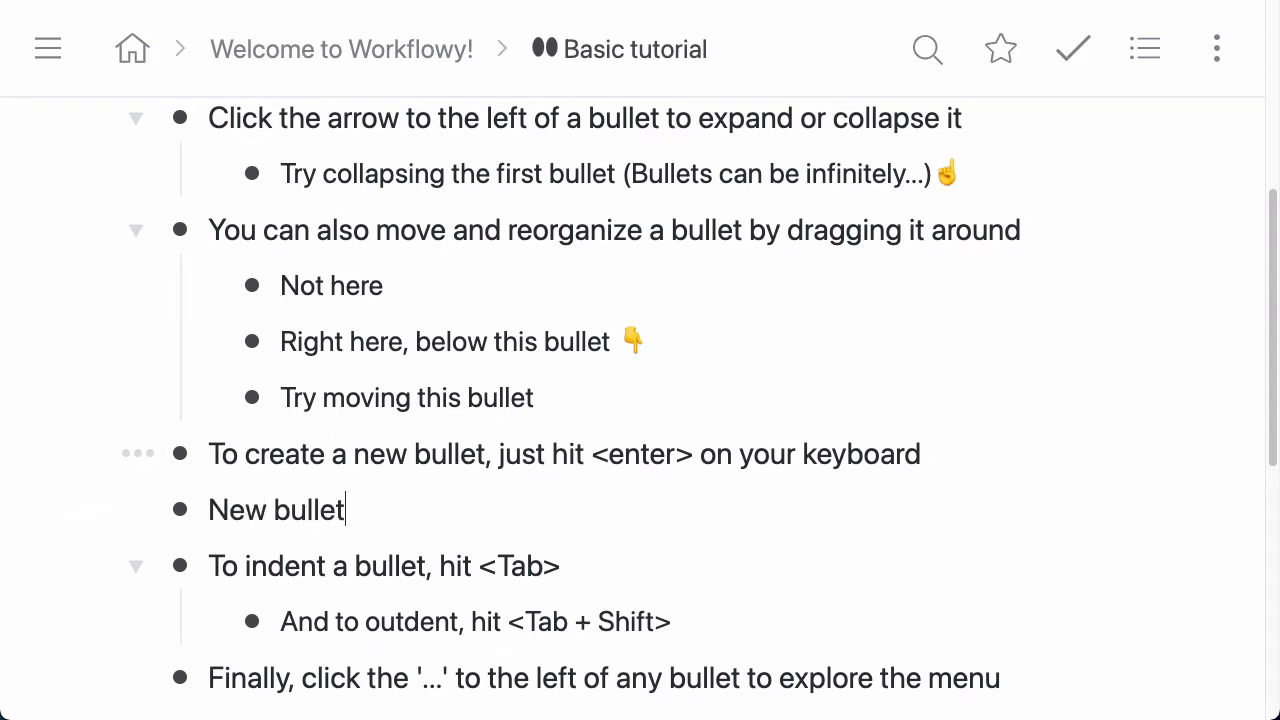
Indent the "New bullet" item one level and outdent it again
{"action": "key", "text": "Tab"}
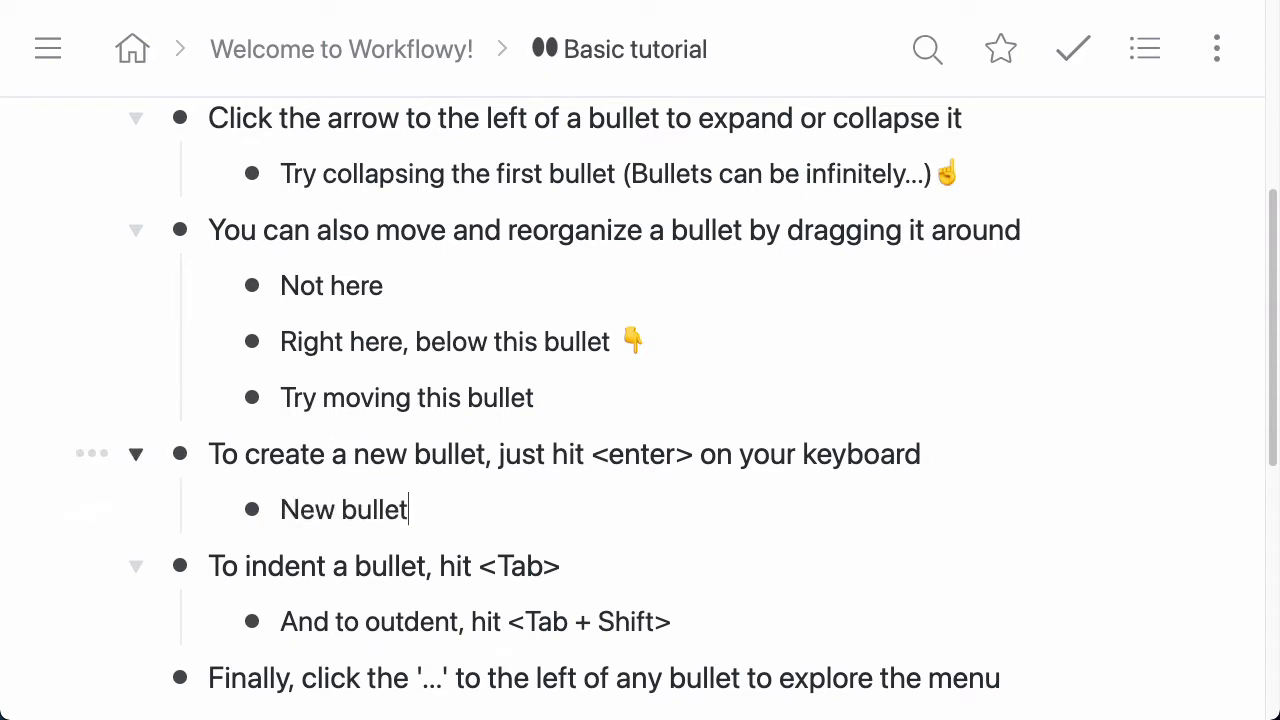
{"action": "key", "text": "shift+Tab"}
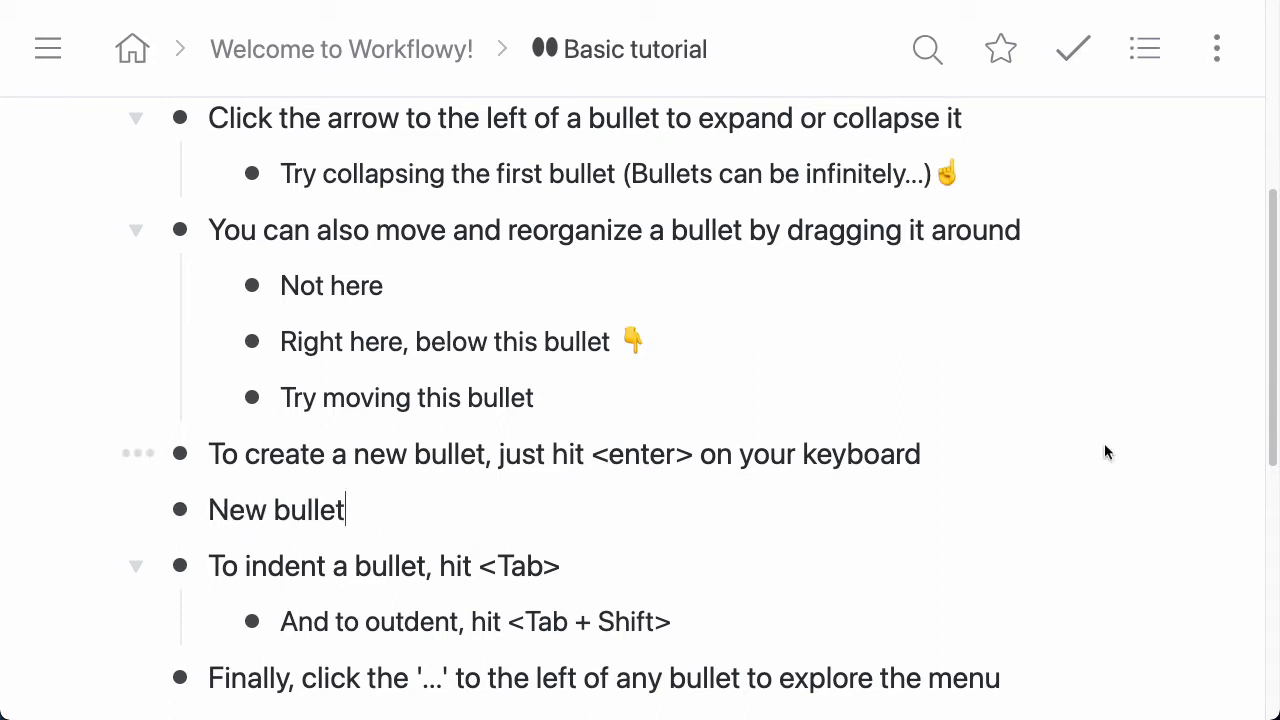
Review the available actions for the "Finally, click the '...'" bullet from Complete to Delete, and close them without choosing any
{"action": "scroll", "coordinate": [1104, 453], "scroll_direction": "down", "scroll_amount": 3}
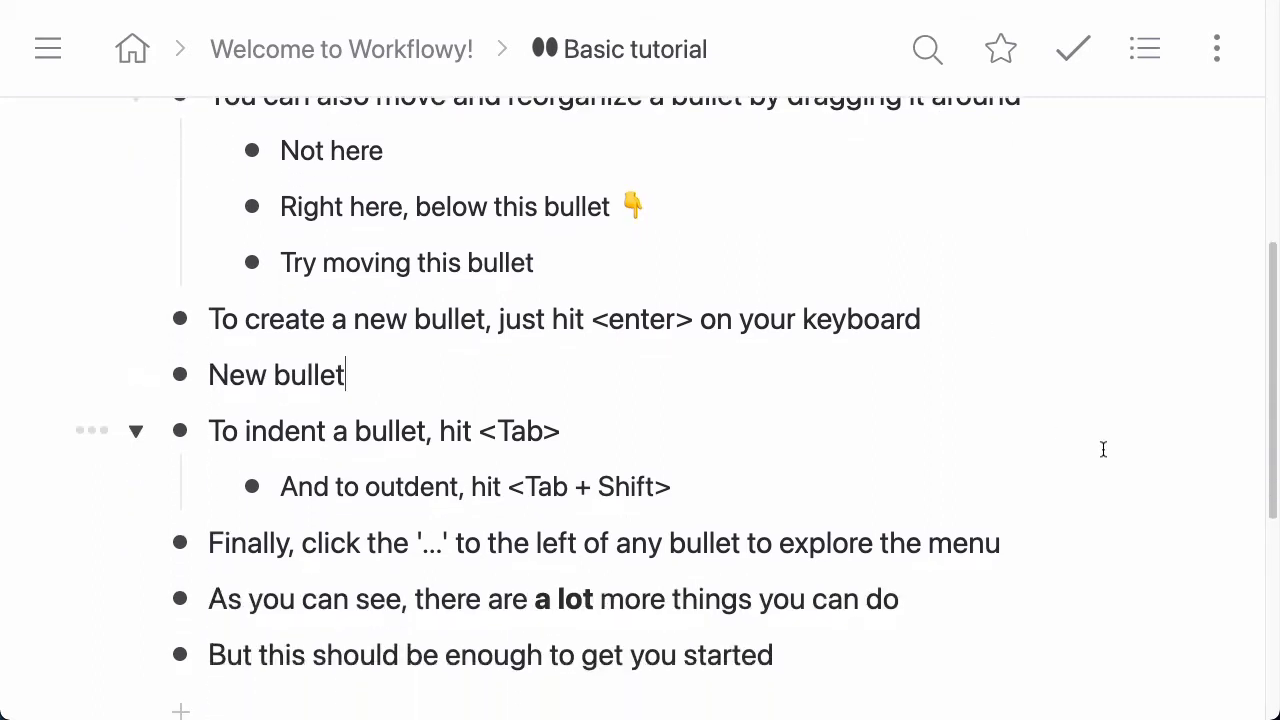
{"action": "scroll", "coordinate": [1103, 449], "scroll_direction": "down", "scroll_amount": 2}
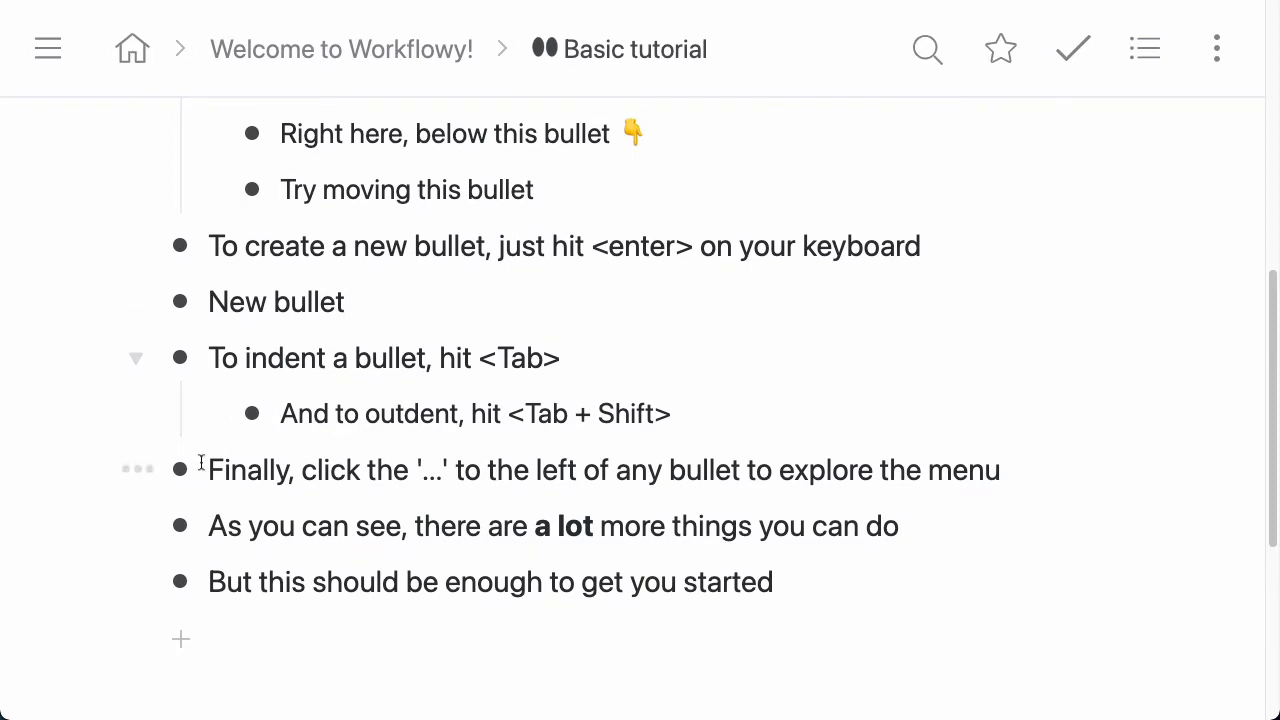
{"action": "left_click", "coordinate": [128, 472]}
{"action": "scroll", "coordinate": [423, 435], "scroll_direction": "down", "scroll_amount": 5}
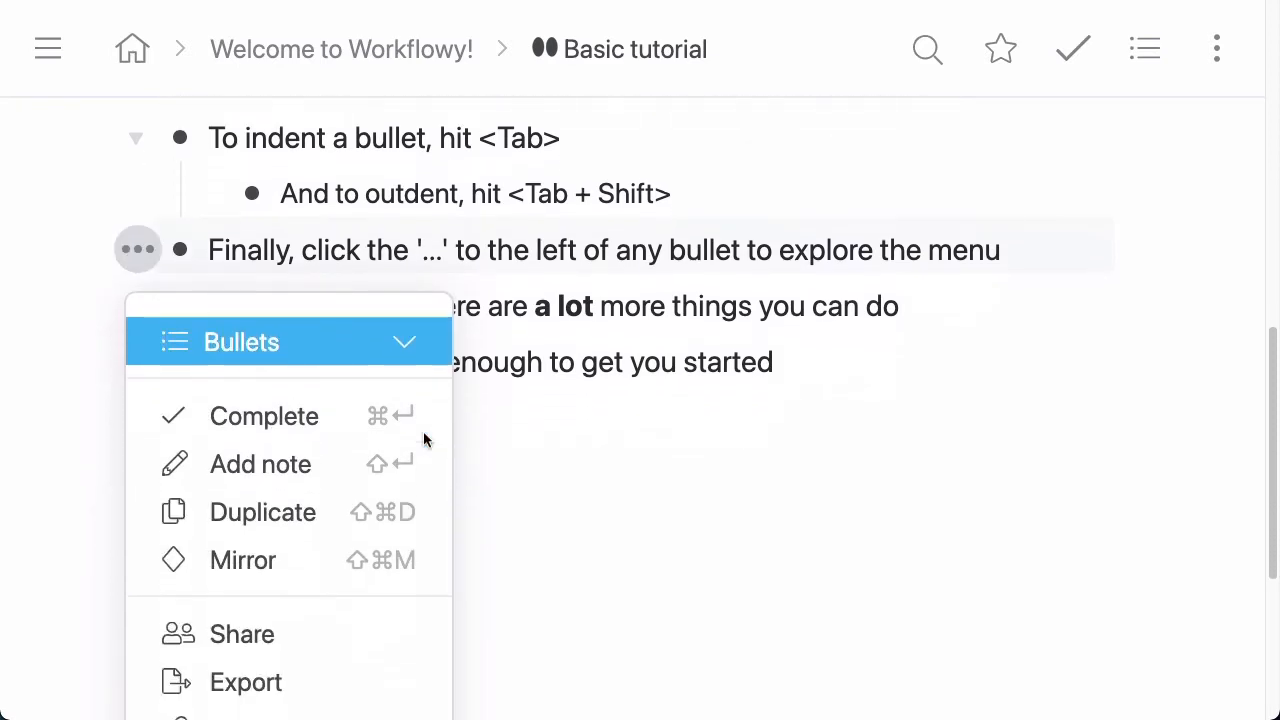
{"action": "scroll", "coordinate": [402, 690], "scroll_direction": "down", "scroll_amount": 2}
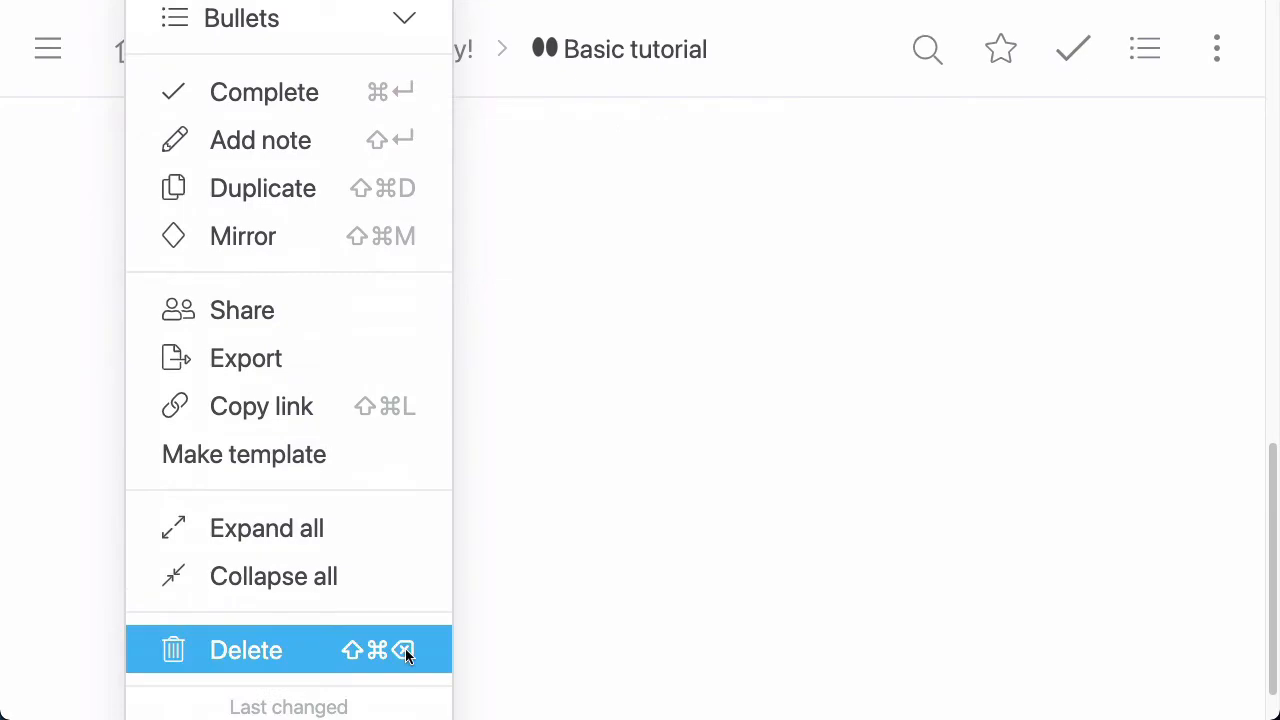
{"action": "left_click", "coordinate": [561, 439]}
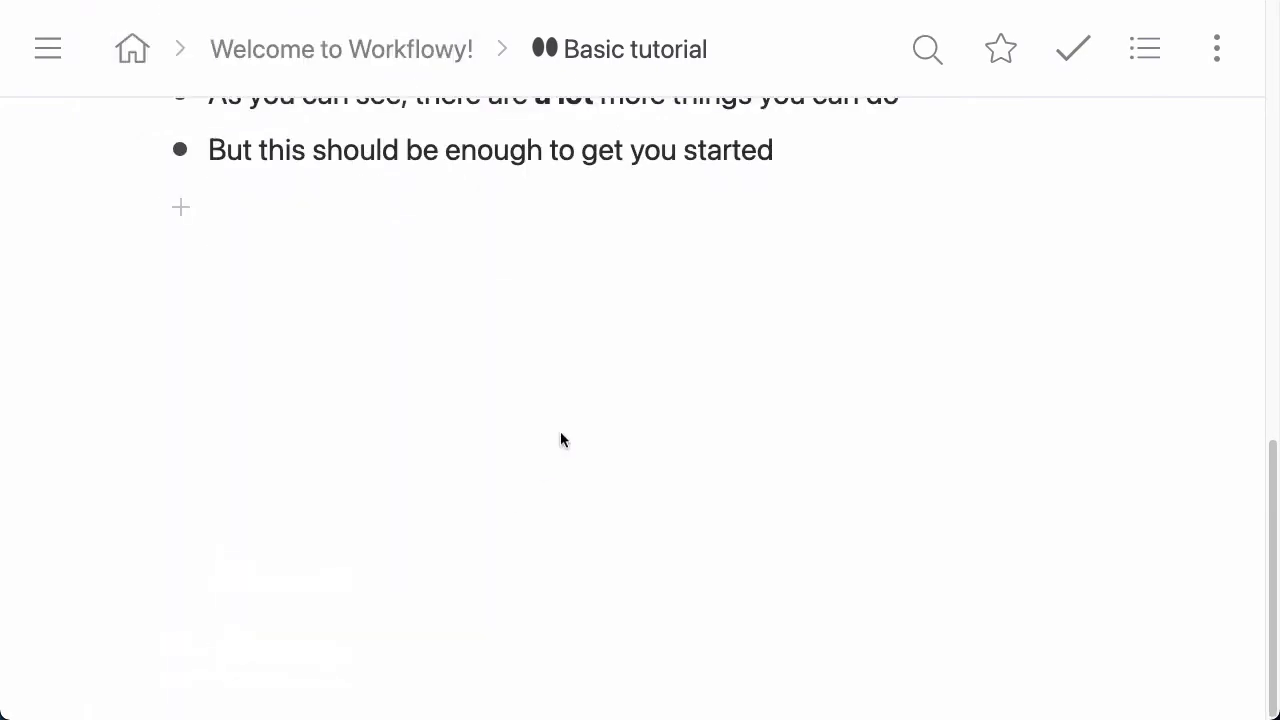
{"action": "scroll", "coordinate": [560, 437], "scroll_direction": "up", "scroll_amount": 5}
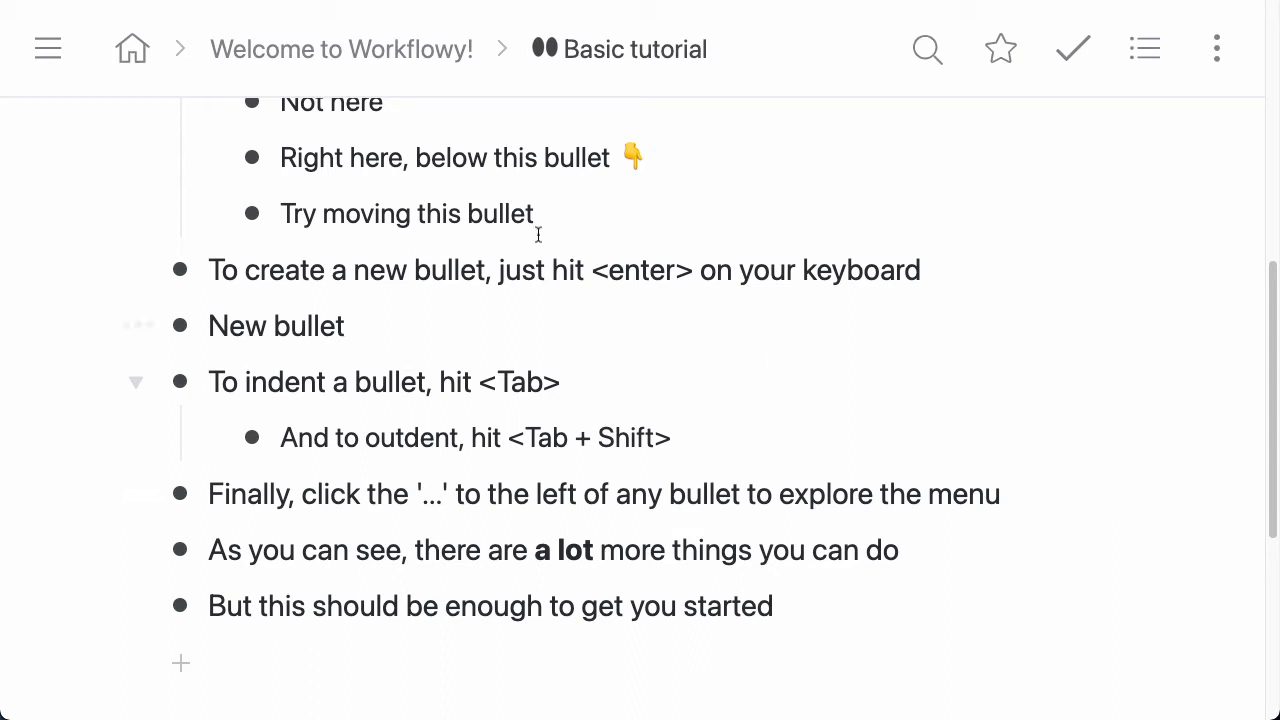
Return to the home level, open the Templates list and expand the Todo board template
{"action": "left_click", "coordinate": [130, 48]}
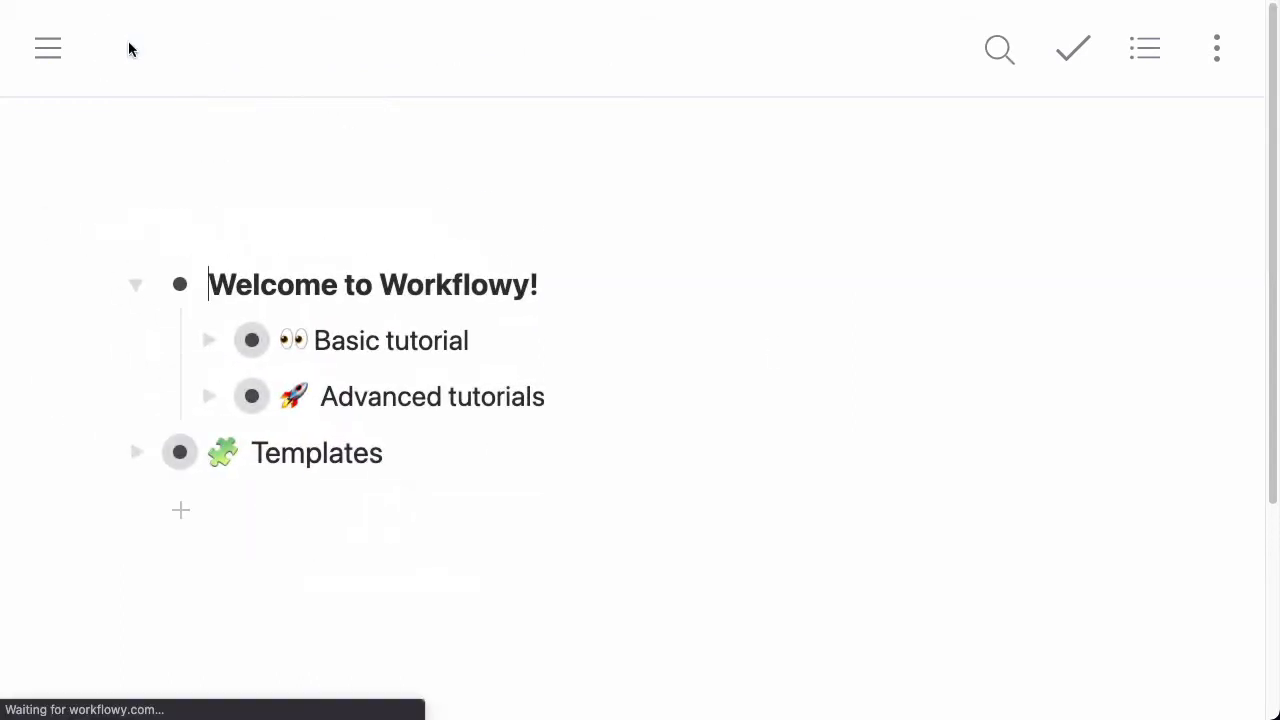
{"action": "left_click", "coordinate": [180, 452]}
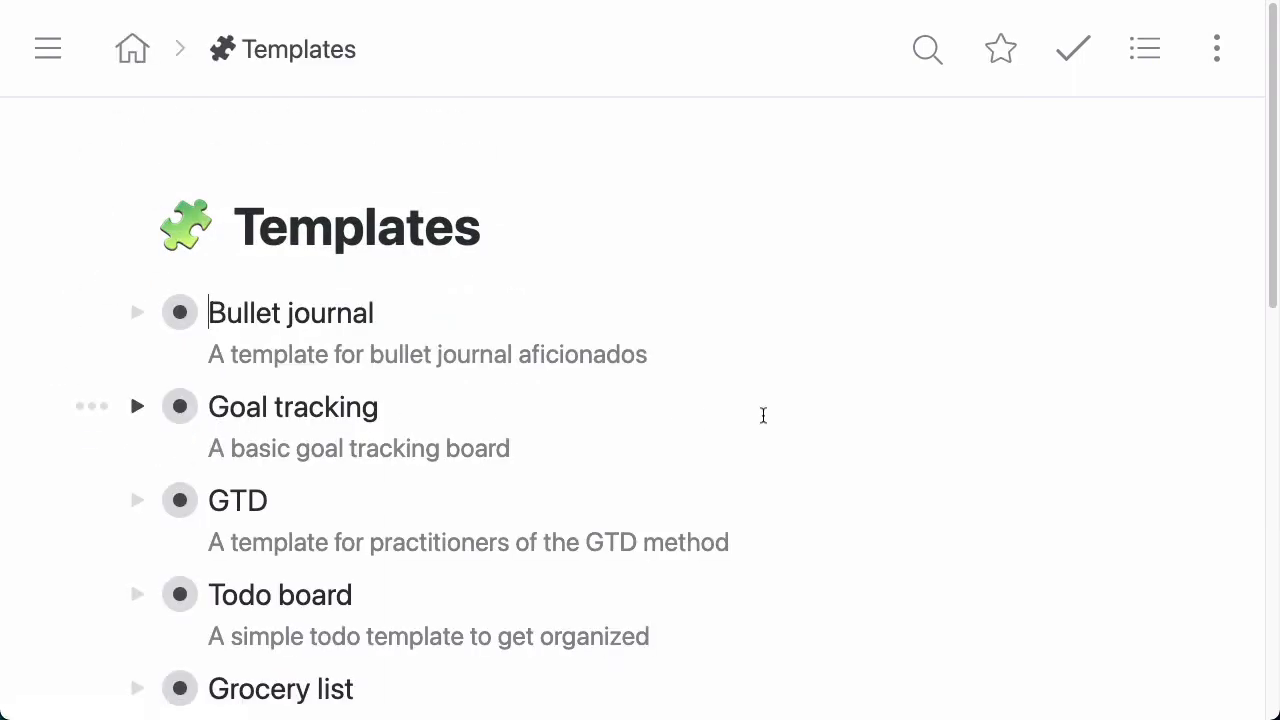
{"action": "scroll", "coordinate": [763, 415], "scroll_direction": "down", "scroll_amount": 2}
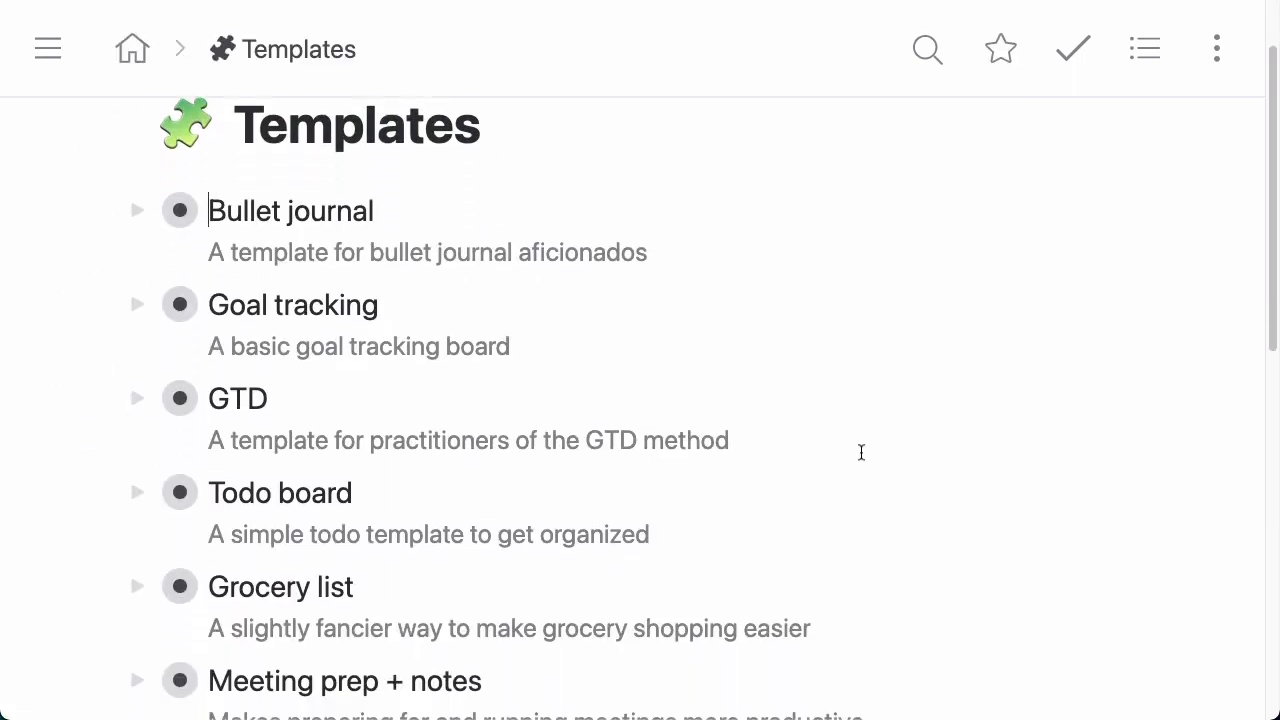
{"action": "scroll", "coordinate": [861, 452], "scroll_direction": "down", "scroll_amount": 3}
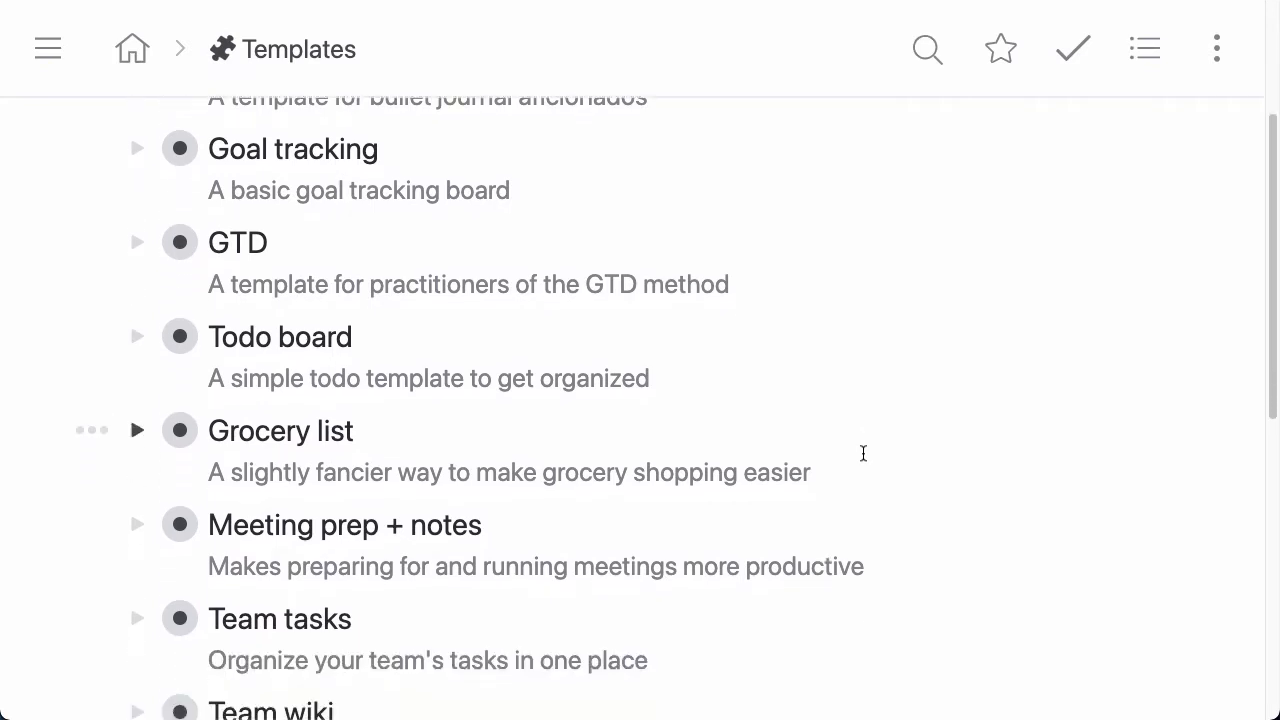
{"action": "scroll", "coordinate": [863, 453], "scroll_direction": "down", "scroll_amount": 4}
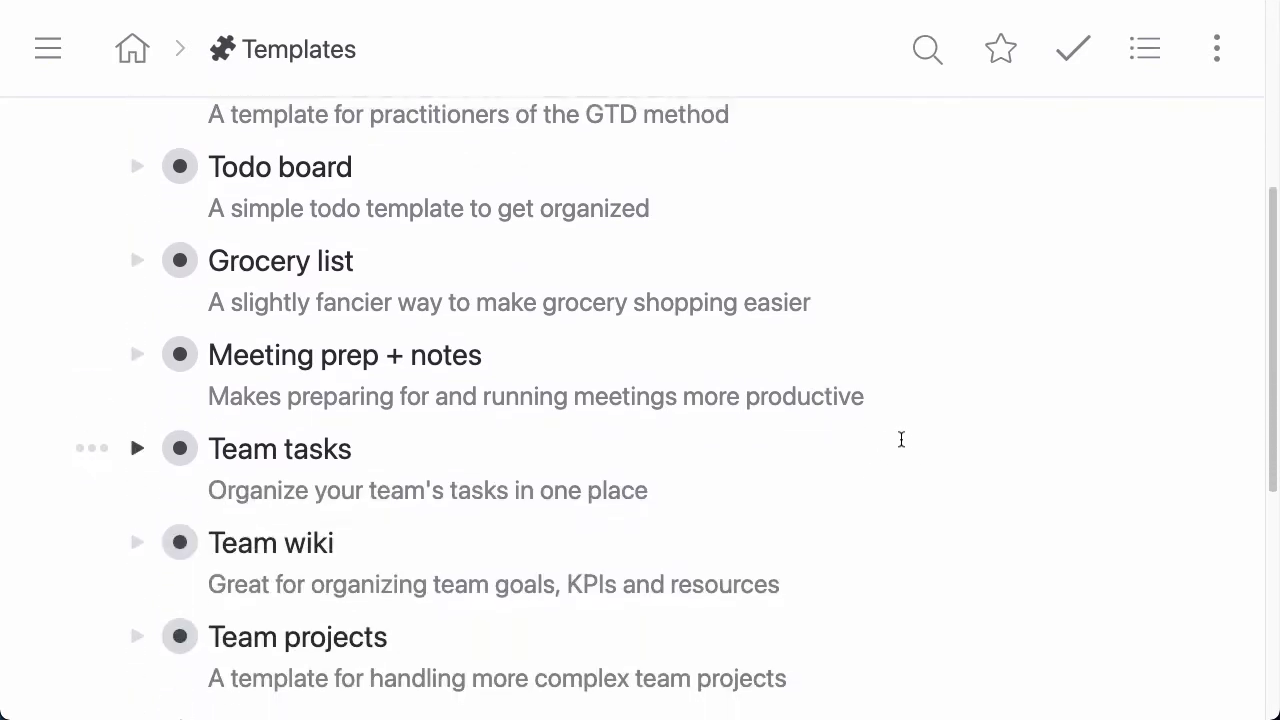
{"action": "left_click", "coordinate": [137, 168]}
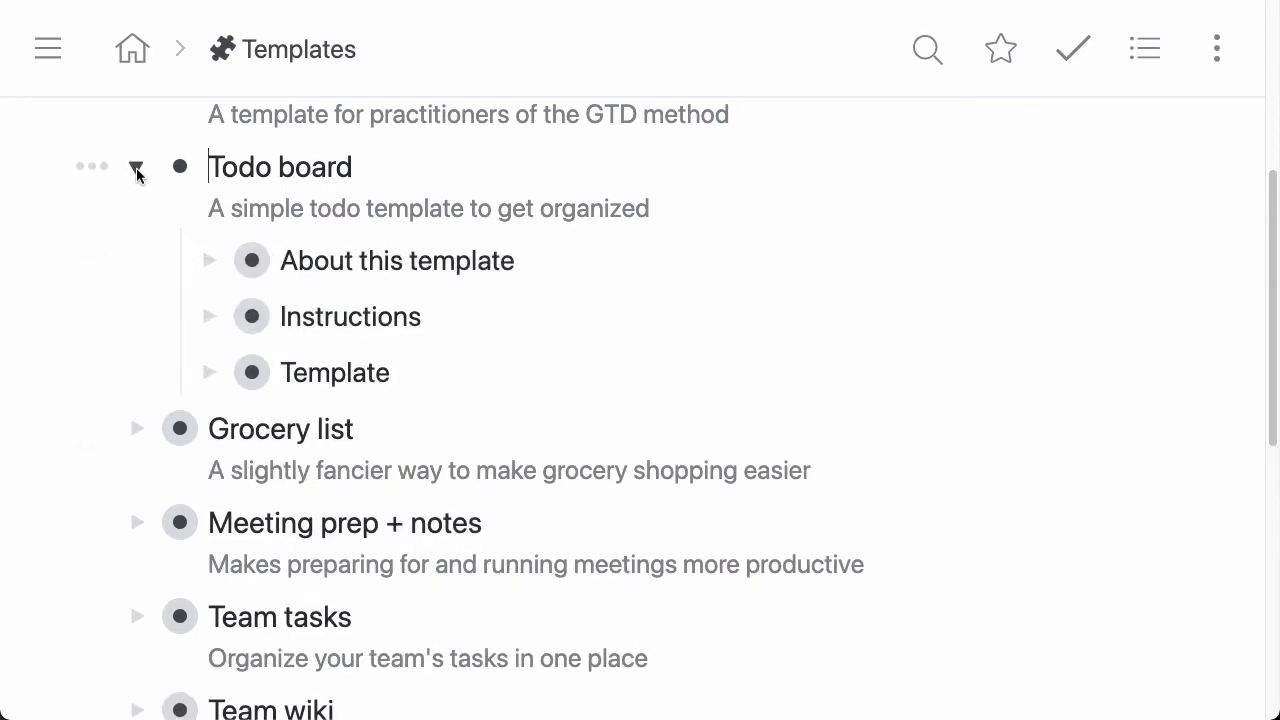
Read the Todo board's "About this template" and "Instructions" sections, collapsing each one again
{"action": "left_click", "coordinate": [206, 261]}
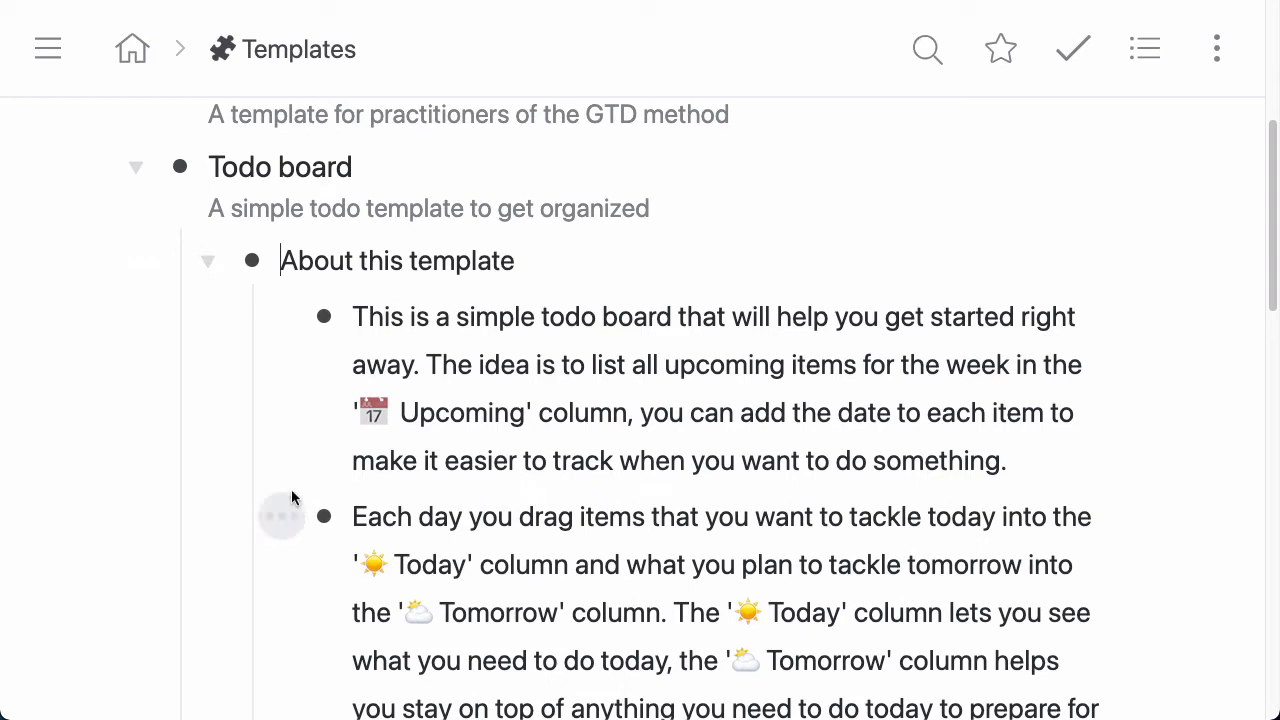
{"action": "left_click", "coordinate": [207, 261]}
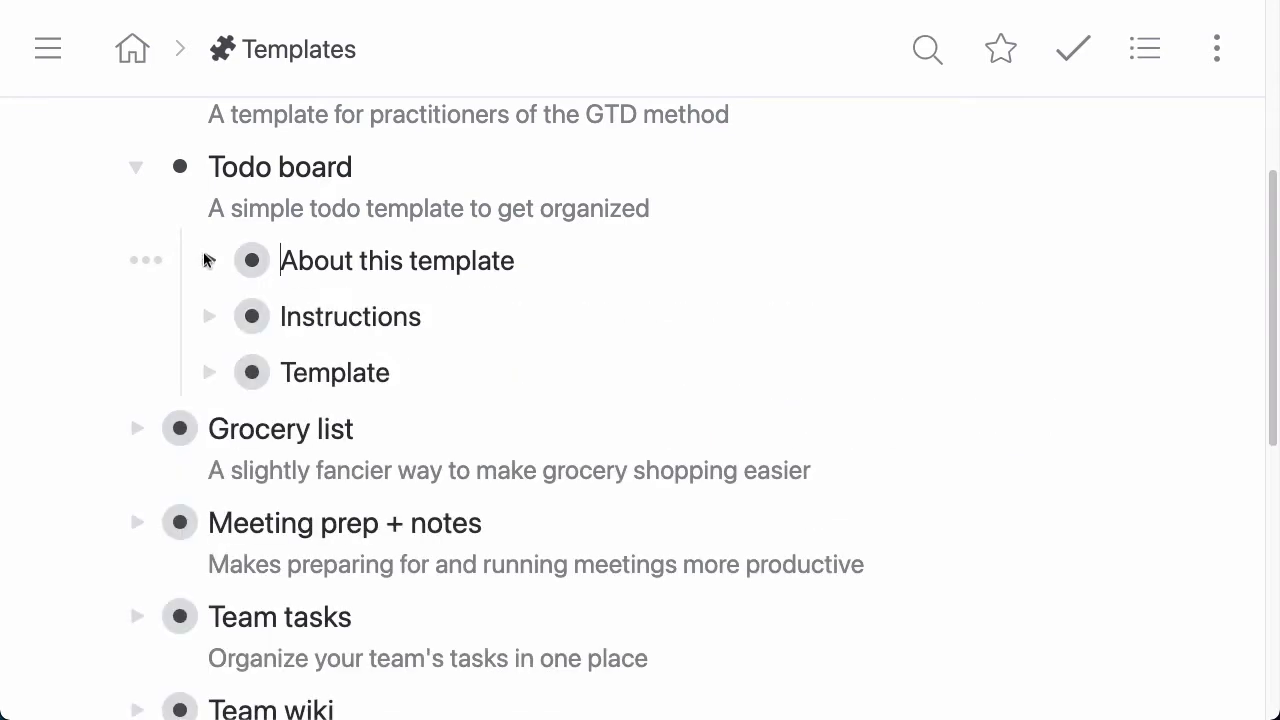
{"action": "left_click", "coordinate": [207, 317]}
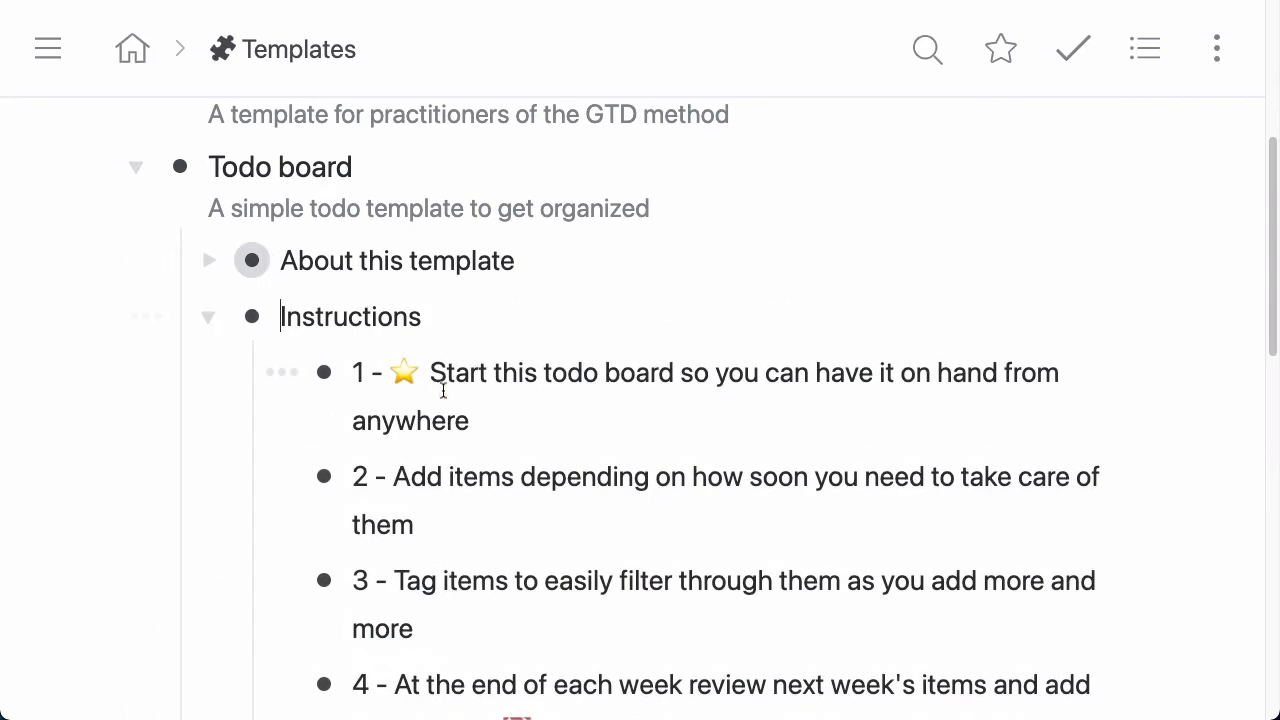
{"action": "left_click", "coordinate": [207, 317]}
Expand the Todo board's Template section and look through the columns of its Todo item, collapsing that item again
{"action": "left_click", "coordinate": [209, 372]}
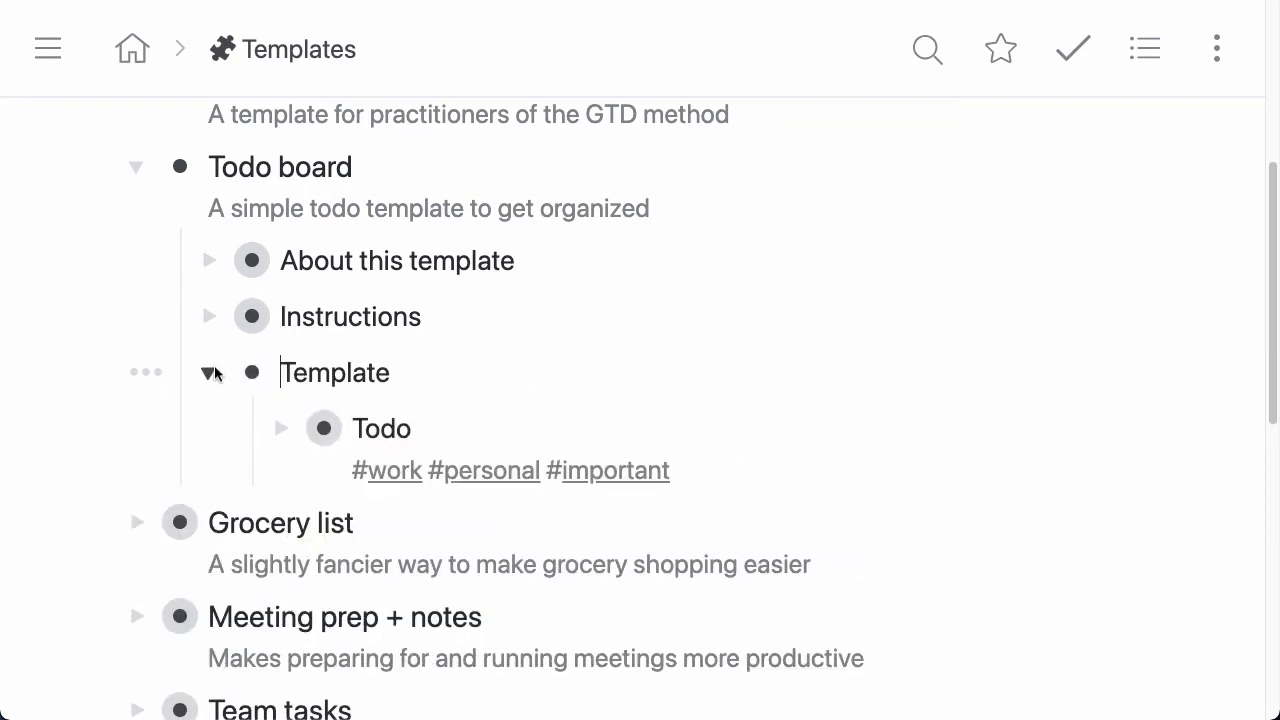
{"action": "left_click", "coordinate": [281, 428]}
{"action": "scroll", "coordinate": [780, 482], "scroll_direction": "down", "scroll_amount": 2}
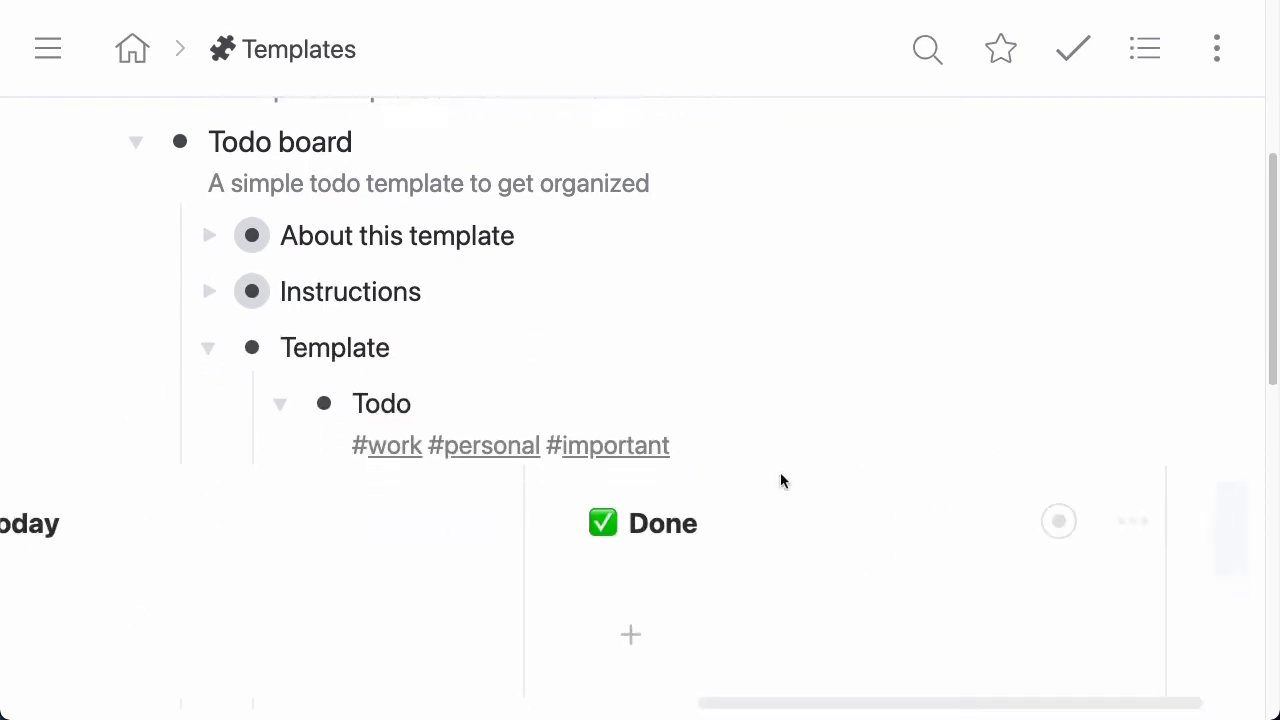
{"action": "scroll", "coordinate": [780, 482], "scroll_direction": "down", "scroll_amount": 1}
{"action": "scroll", "coordinate": [837, 554], "scroll_direction": "left", "scroll_amount": 5}
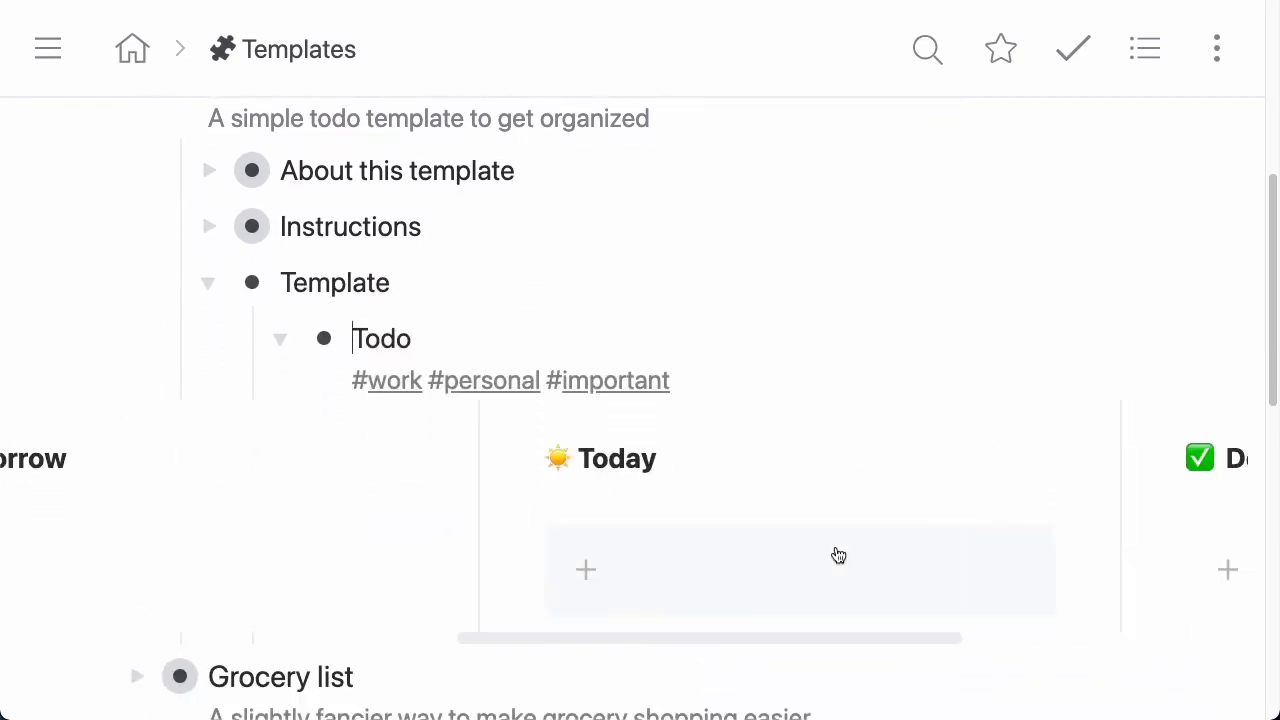
{"action": "scroll", "coordinate": [838, 555], "scroll_direction": "right", "scroll_amount": 8}
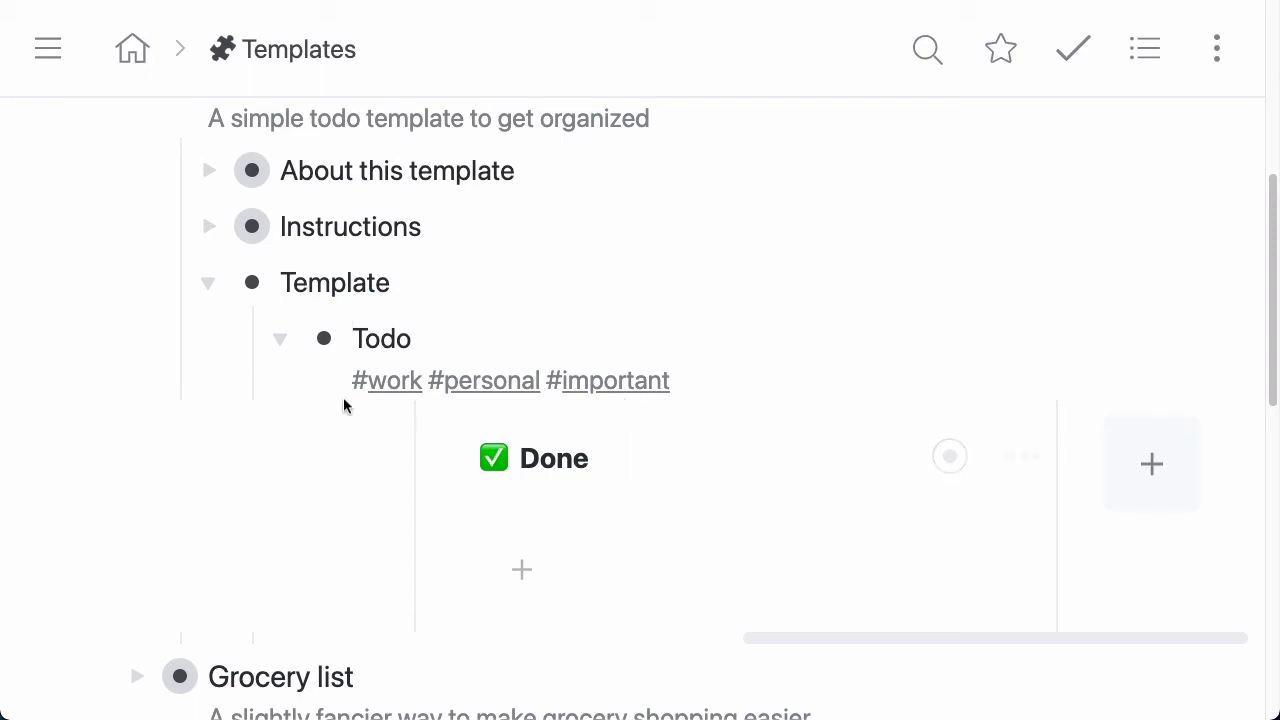
{"action": "left_click", "coordinate": [280, 340]}
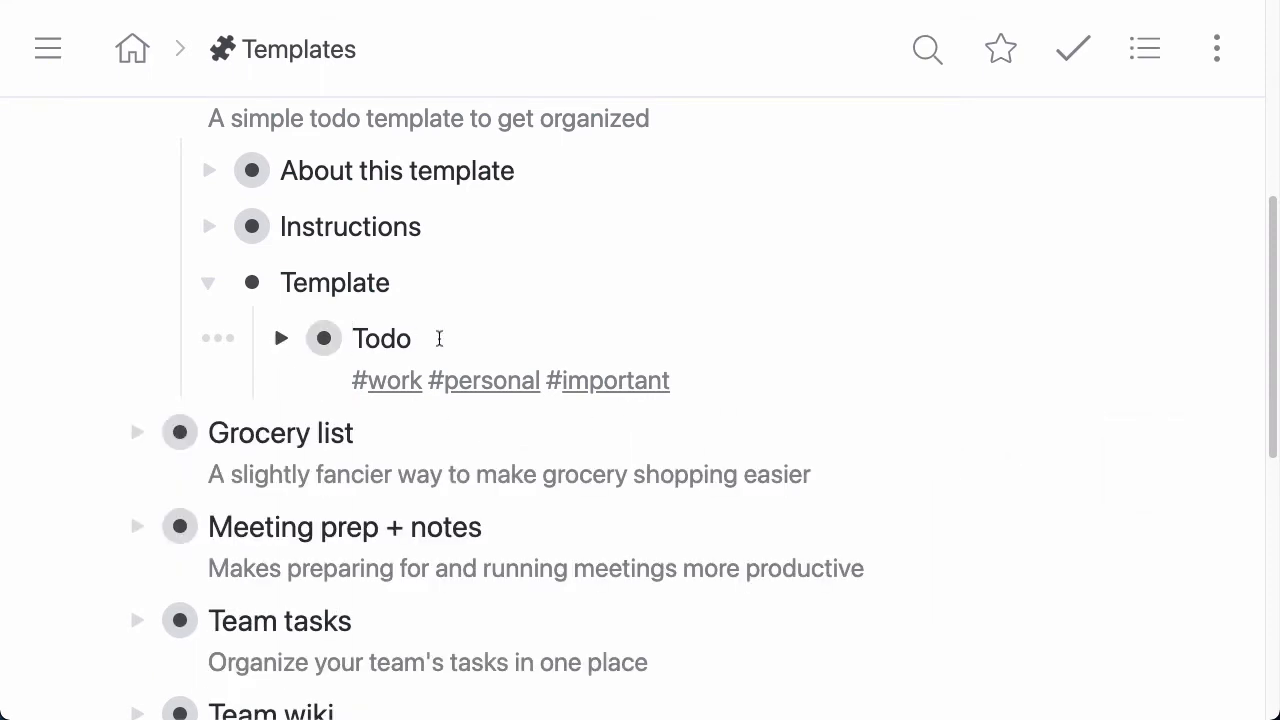
Duplicate the Todo item inside the Todo board's Template section
{"action": "left_click", "coordinate": [225, 342]}
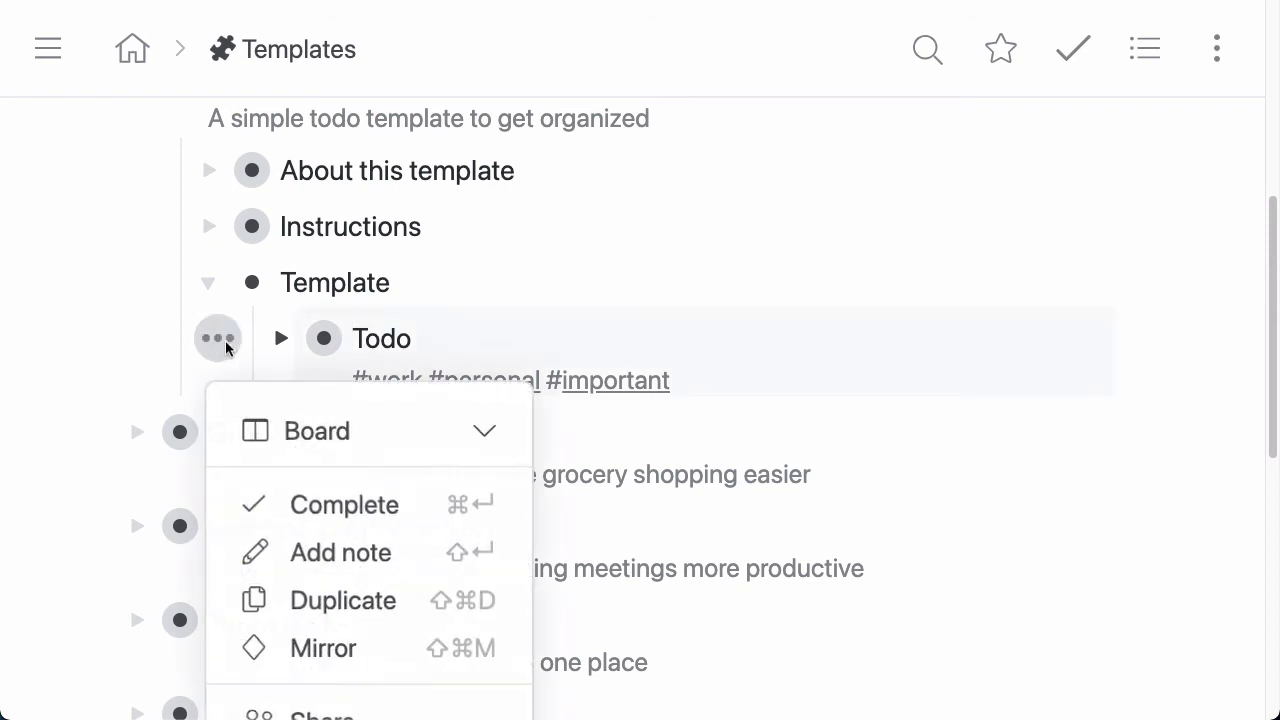
{"action": "left_click", "coordinate": [412, 600]}
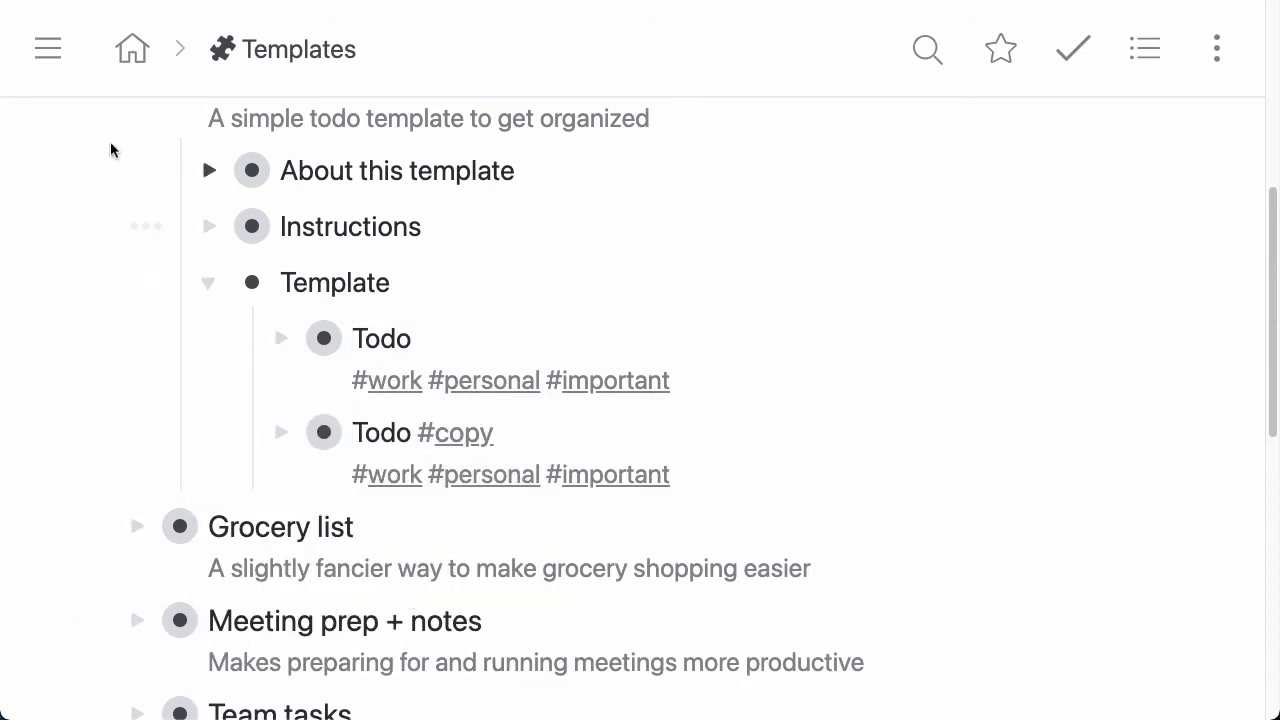
Move the duplicated Todo item out of the template to the home level, between Welcome to Workflowy! and Templates
{"action": "left_click", "coordinate": [48, 49]}
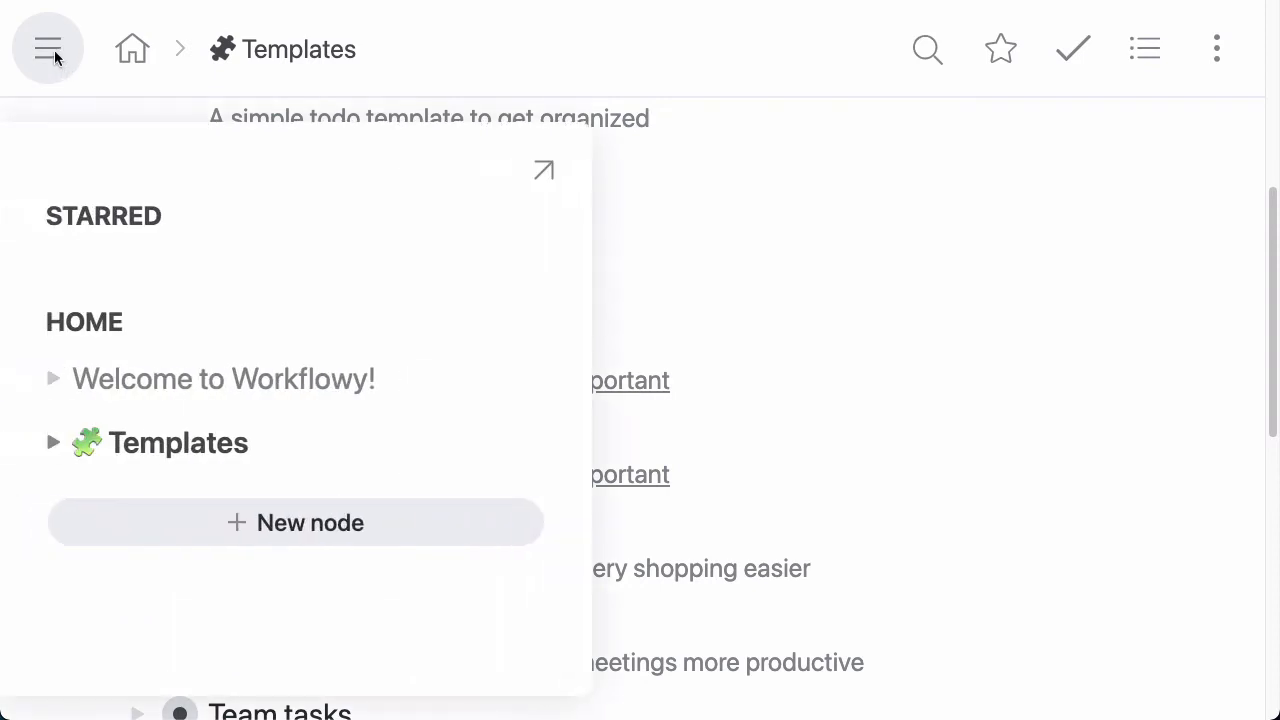
{"action": "left_click", "coordinate": [55, 57]}
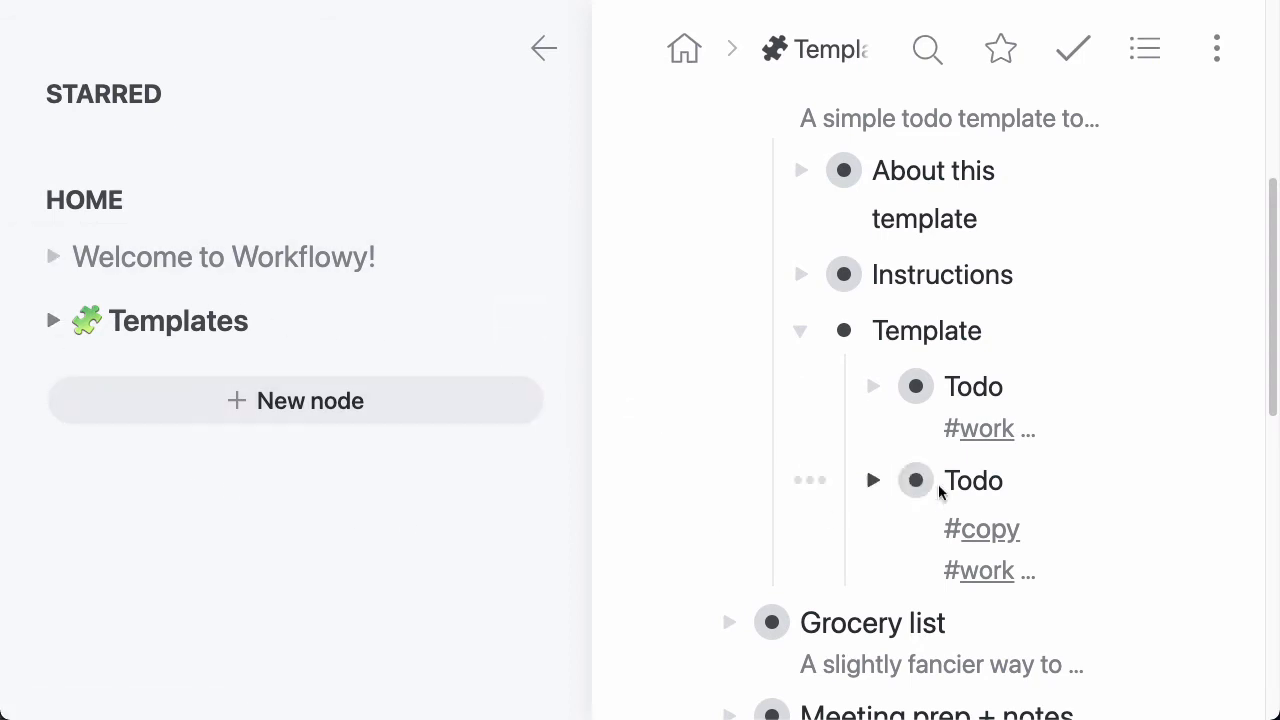
{"action": "left_click_drag", "start_coordinate": [918, 486], "coordinate": [69, 286]}
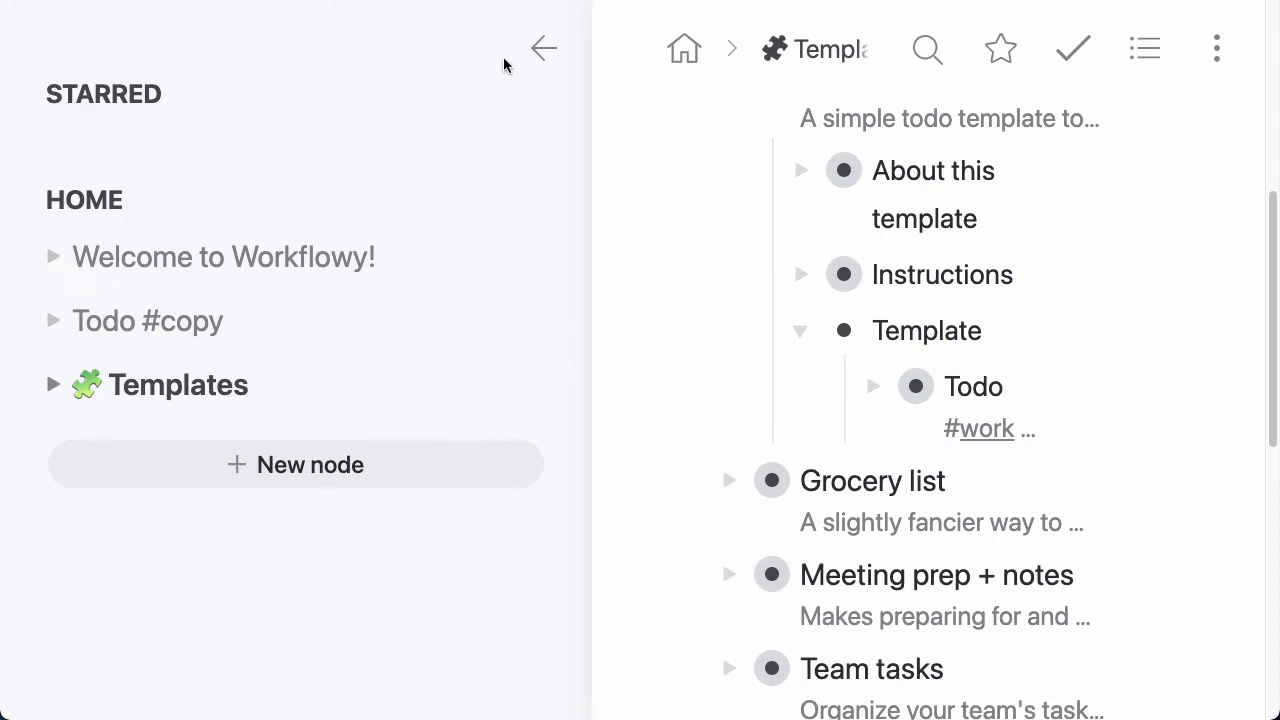
{"action": "left_click", "coordinate": [544, 48]}
Return to the home level, remove the #copy tag from the Todo item and open its board
{"action": "left_click", "coordinate": [117, 60]}
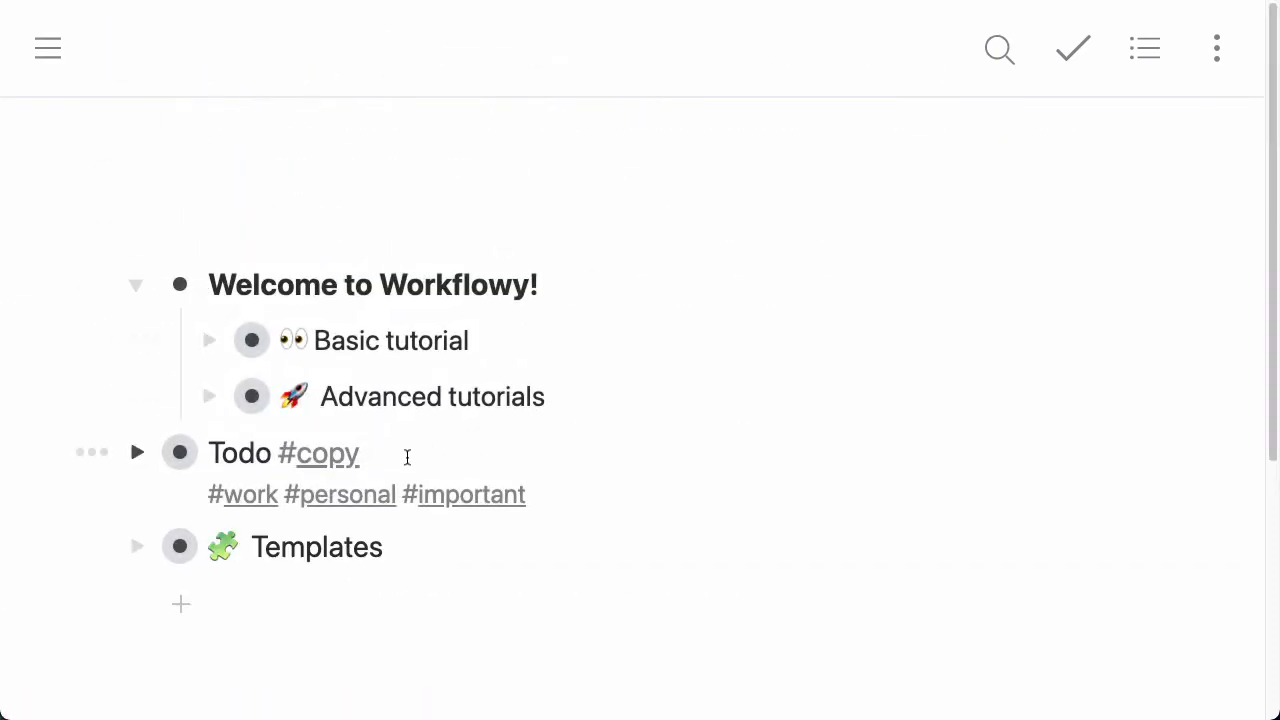
{"action": "left_click_drag", "start_coordinate": [384, 455], "coordinate": [285, 460]}
{"action": "key", "text": "BackSpace"}
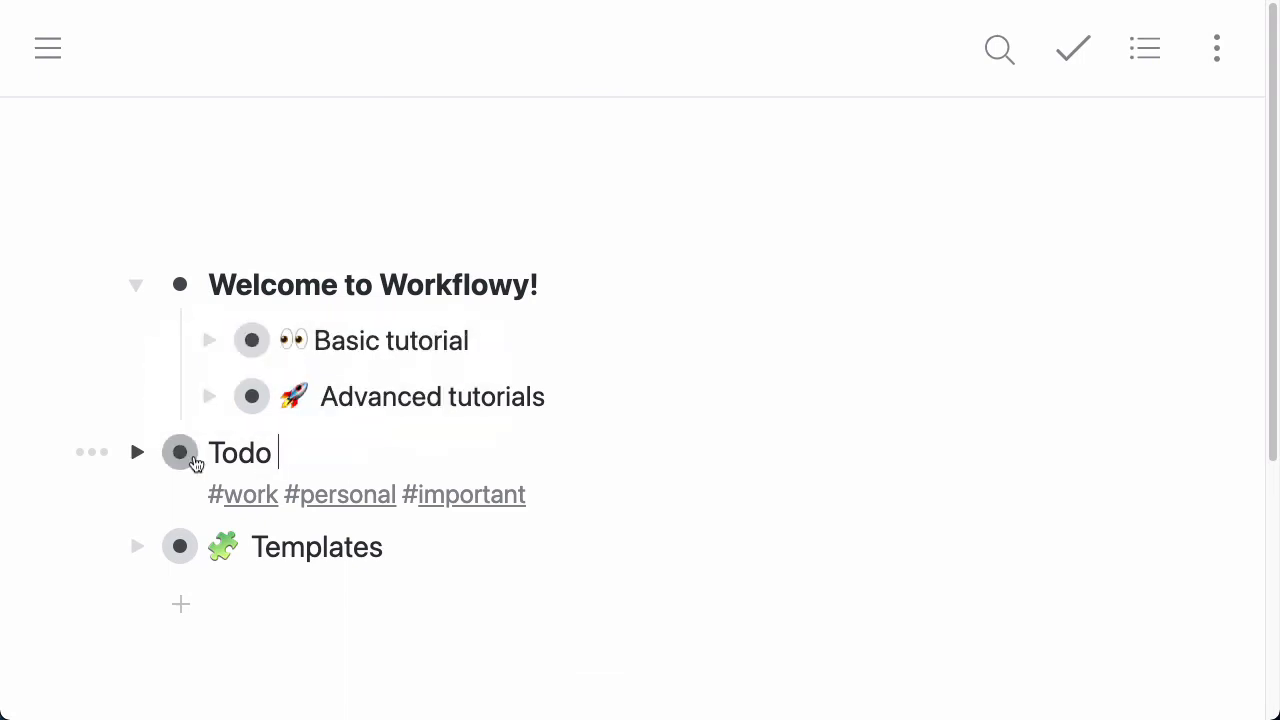
{"action": "left_click", "coordinate": [180, 453]}
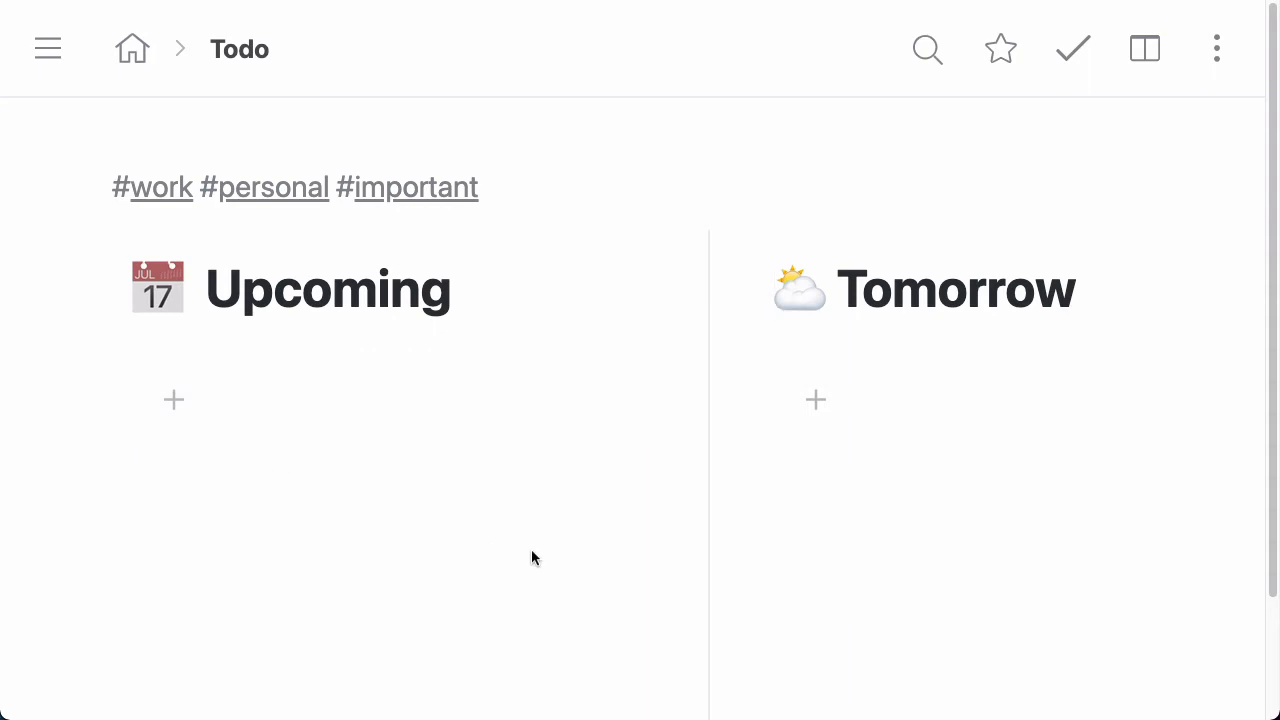
Add Upcoming cards "Walk the dog", "Pay the light bill", one for talking to a colleague about the big project, and "Finish the sales report"
{"action": "left_click", "coordinate": [348, 408]}
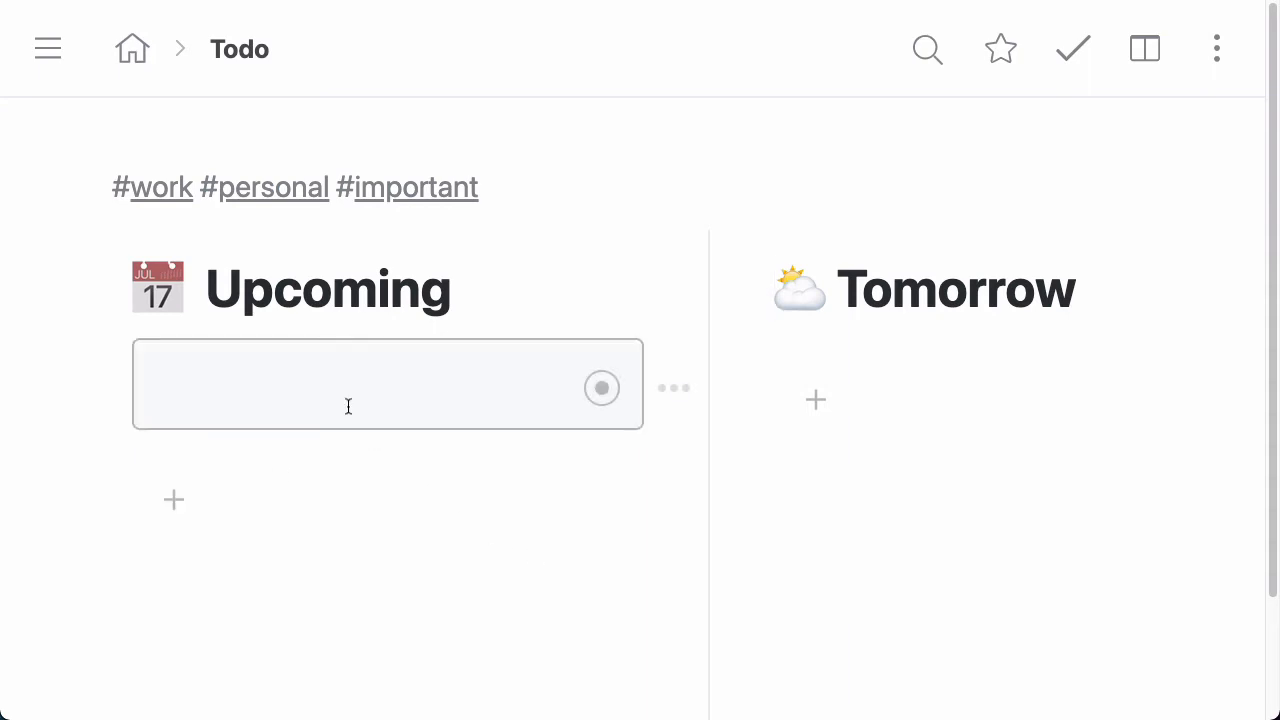
{"action": "type", "text": "Walk the dog"}
{"action": "key", "text": "Return"}
{"action": "type", "text": "Pay the light bill"}
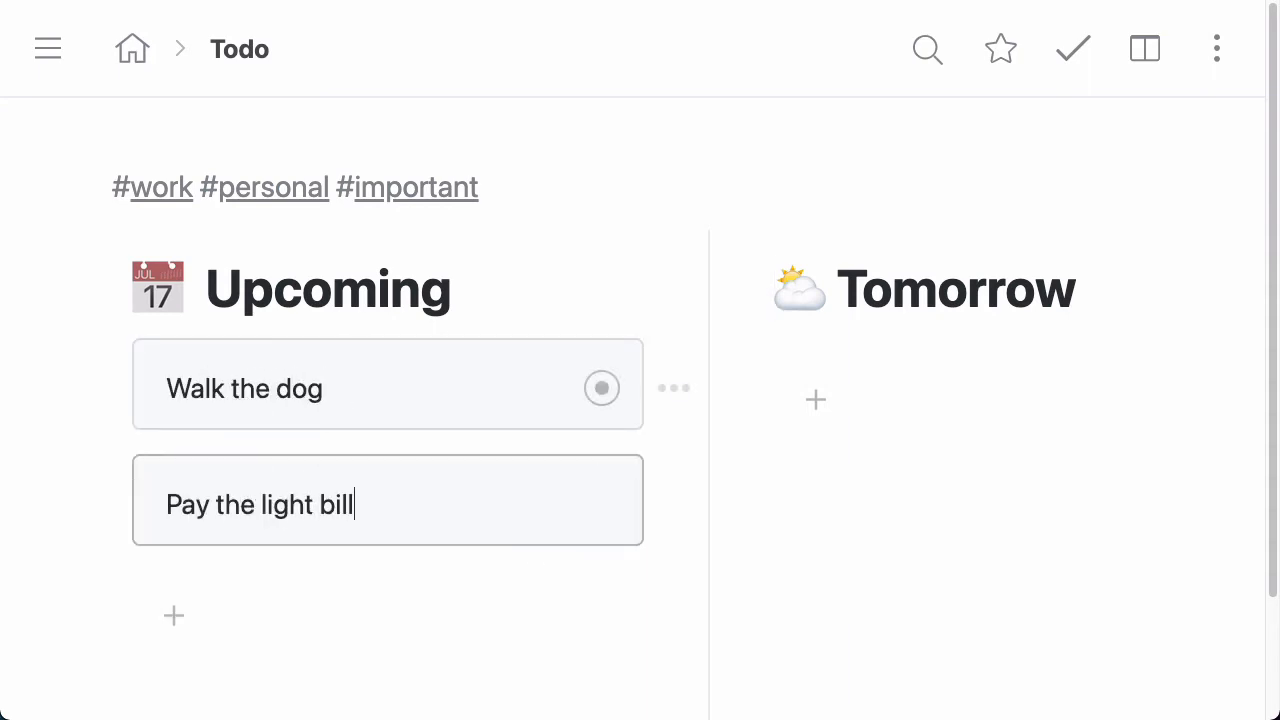
{"action": "key", "text": "Return"}
{"action": "type", "text": "Talk to Dan about the big proje"}
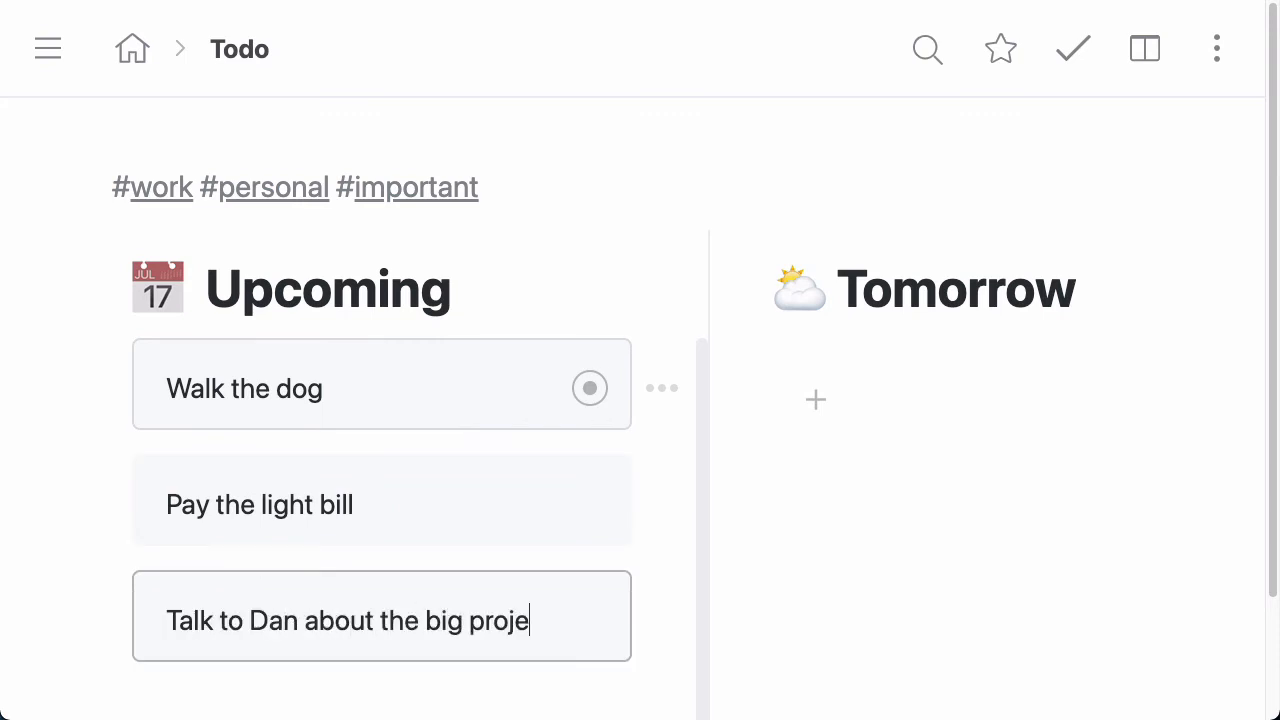
{"action": "type", "text": "ct"}
{"action": "key", "text": "Return"}
{"action": "type", "text": "Finish the sales report"}
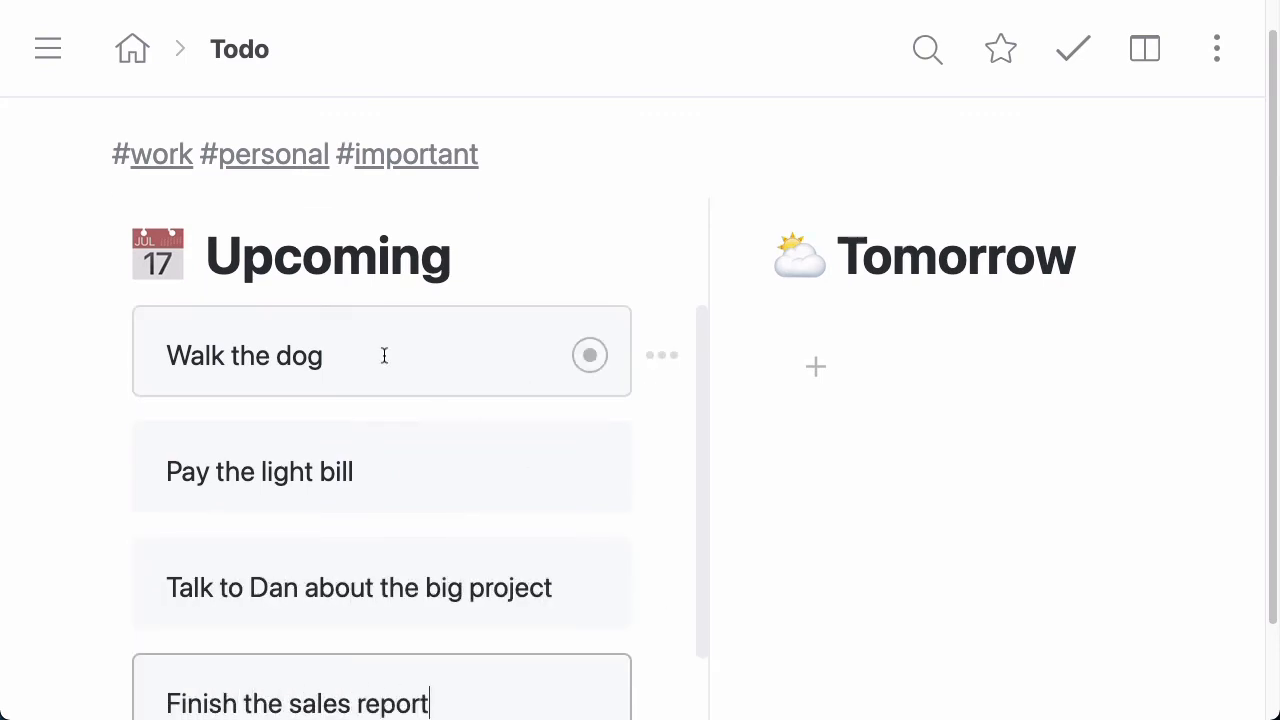
Tag the dog and light bill cards with #personal, and the big project and sales report cards with #work
{"action": "left_click", "coordinate": [384, 356]}
{"action": "type", "text": "#personal"}
{"action": "left_click", "coordinate": [352, 463]}
{"action": "type", "text": "#personal"}
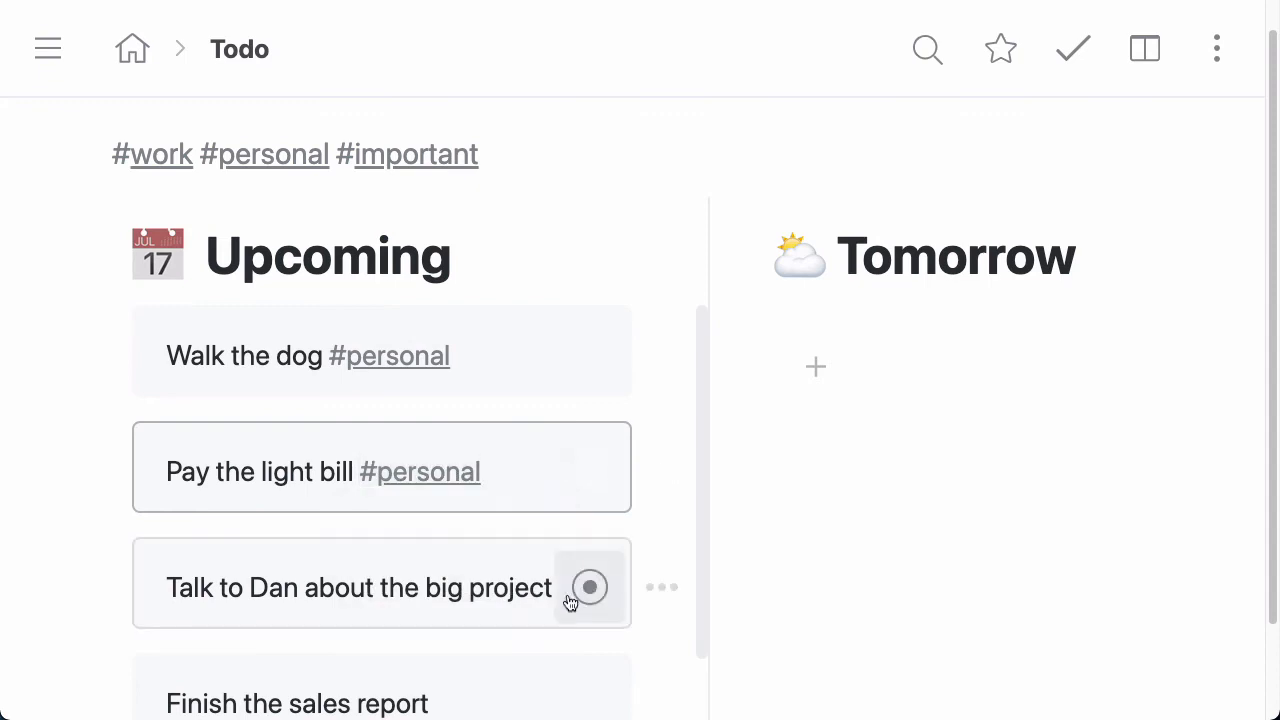
{"action": "left_click", "coordinate": [545, 600]}
{"action": "type", "text": "#work"}
{"action": "left_click", "coordinate": [459, 703]}
{"action": "type", "text": "#work"}
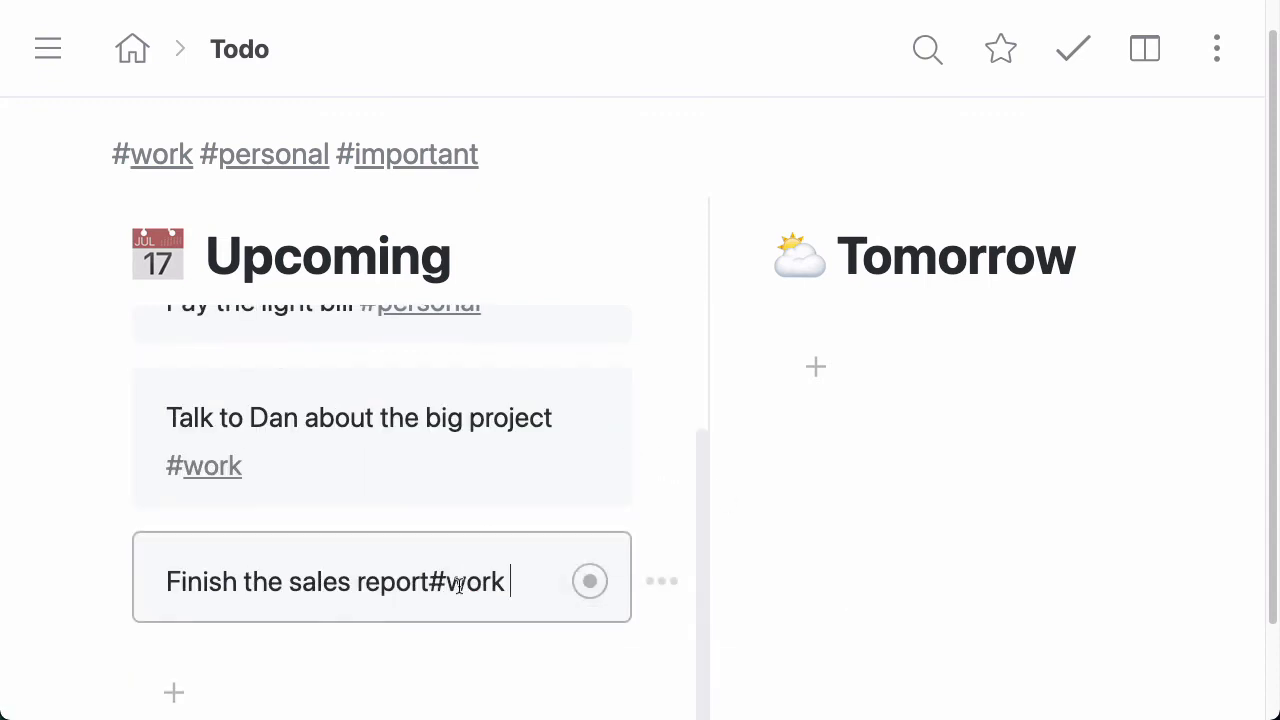
Turn the colleague's name in the big project card into an @ mention
{"action": "left_click", "coordinate": [249, 418]}
{"action": "type", "text": "@"}
{"action": "left_click", "coordinate": [514, 478]}
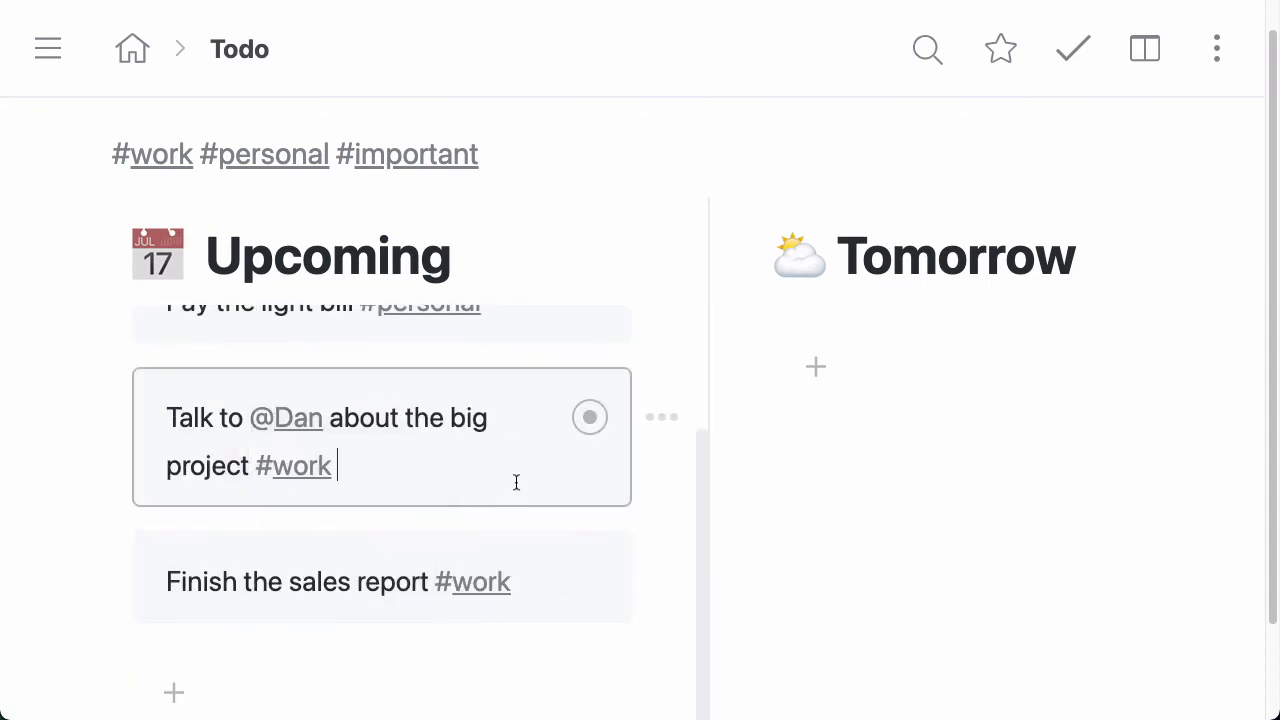
{"action": "scroll", "coordinate": [659, 517], "scroll_direction": "up", "scroll_amount": 3}
{"action": "left_click", "coordinate": [659, 512]}
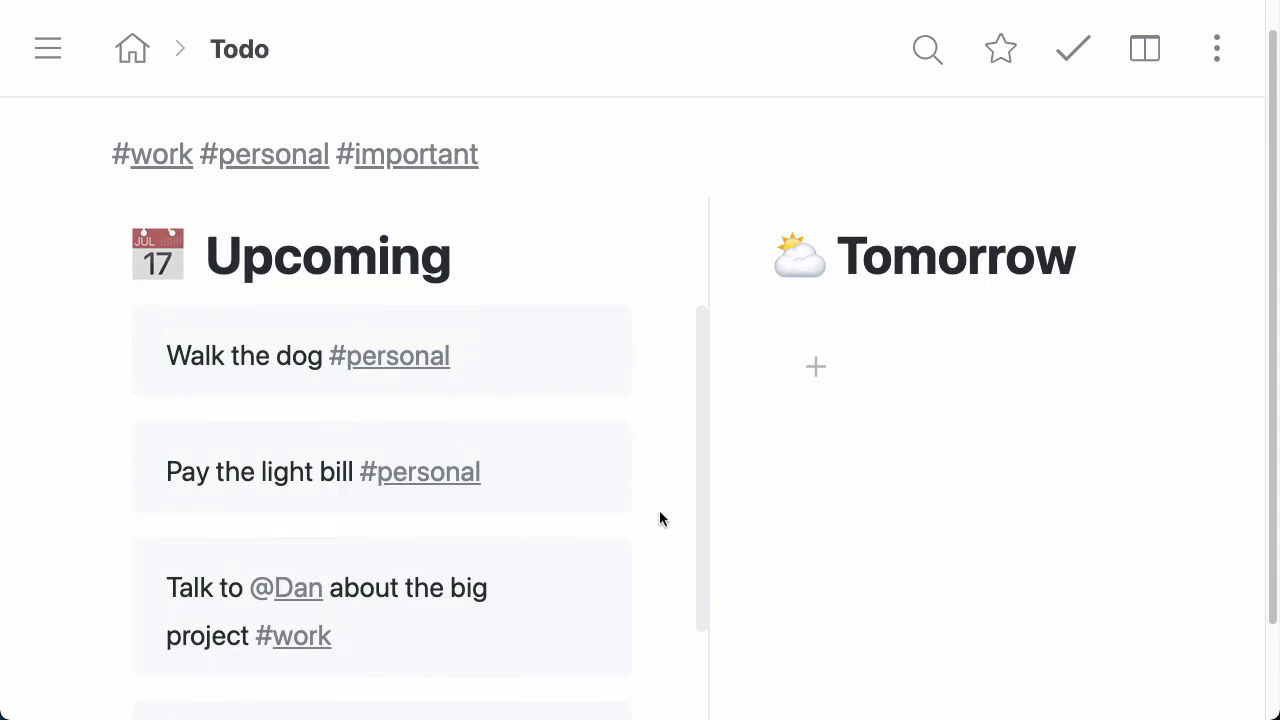
Move the two #personal cards from Upcoming into Today and the two #work cards into Tomorrow
{"action": "left_click_drag", "start_coordinate": [594, 360], "coordinate": [920, 366]}
{"action": "scroll", "coordinate": [703, 372], "scroll_direction": "left", "scroll_amount": 6}
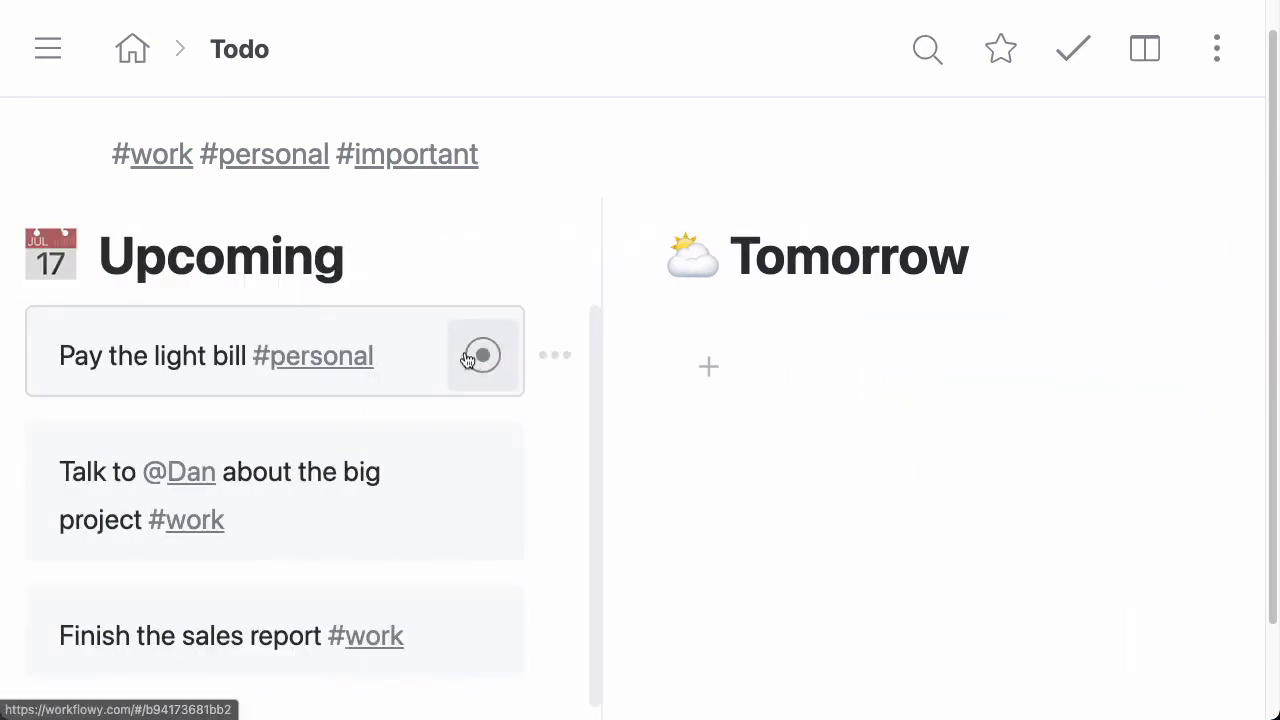
{"action": "left_click_drag", "start_coordinate": [480, 354], "coordinate": [622, 428]}
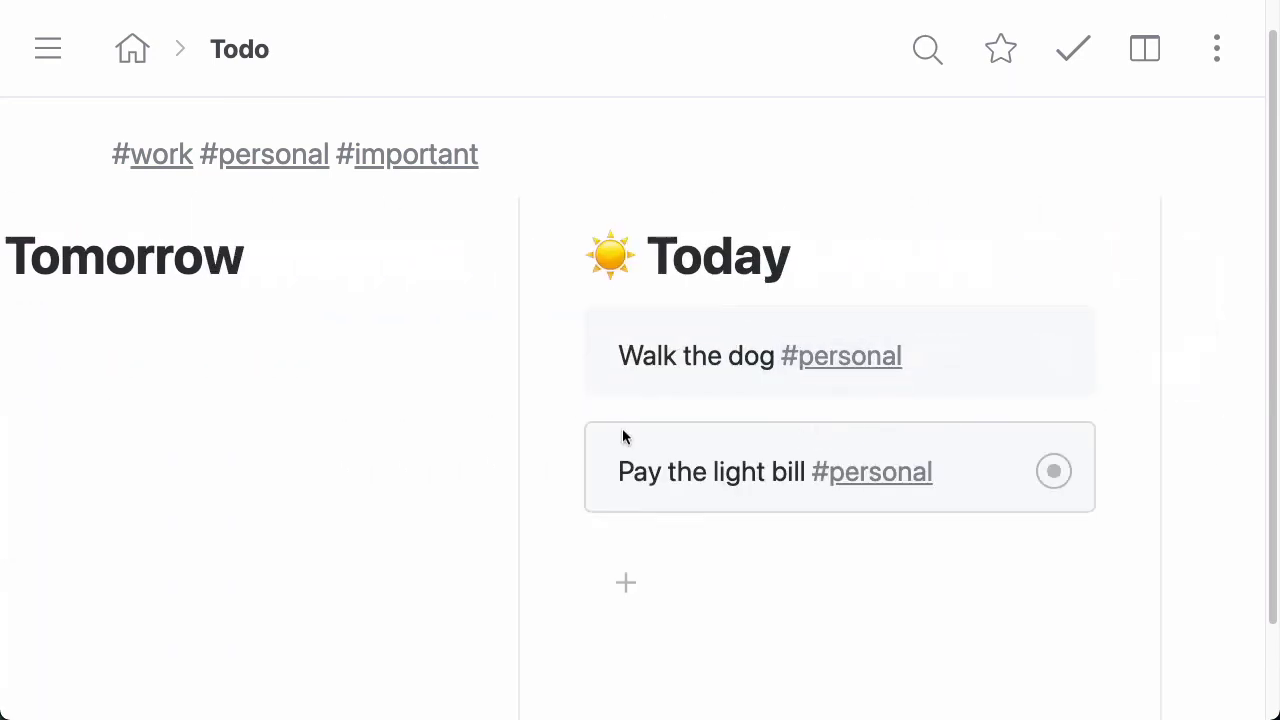
{"action": "scroll", "coordinate": [569, 424], "scroll_direction": "left", "scroll_amount": 10}
{"action": "left_click_drag", "start_coordinate": [600, 354], "coordinate": [894, 463]}
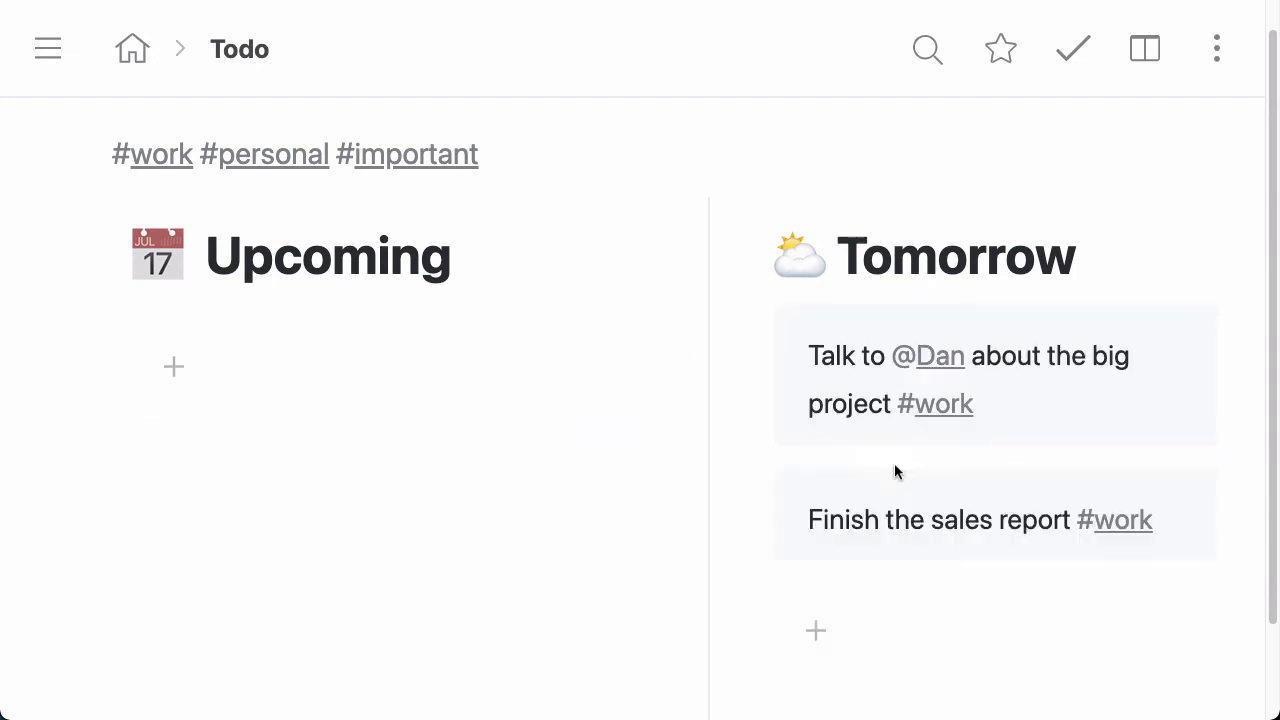
Filter the Todo board by the #work tag, and clear the filter again
{"action": "scroll", "coordinate": [860, 491], "scroll_direction": "right", "scroll_amount": 10}
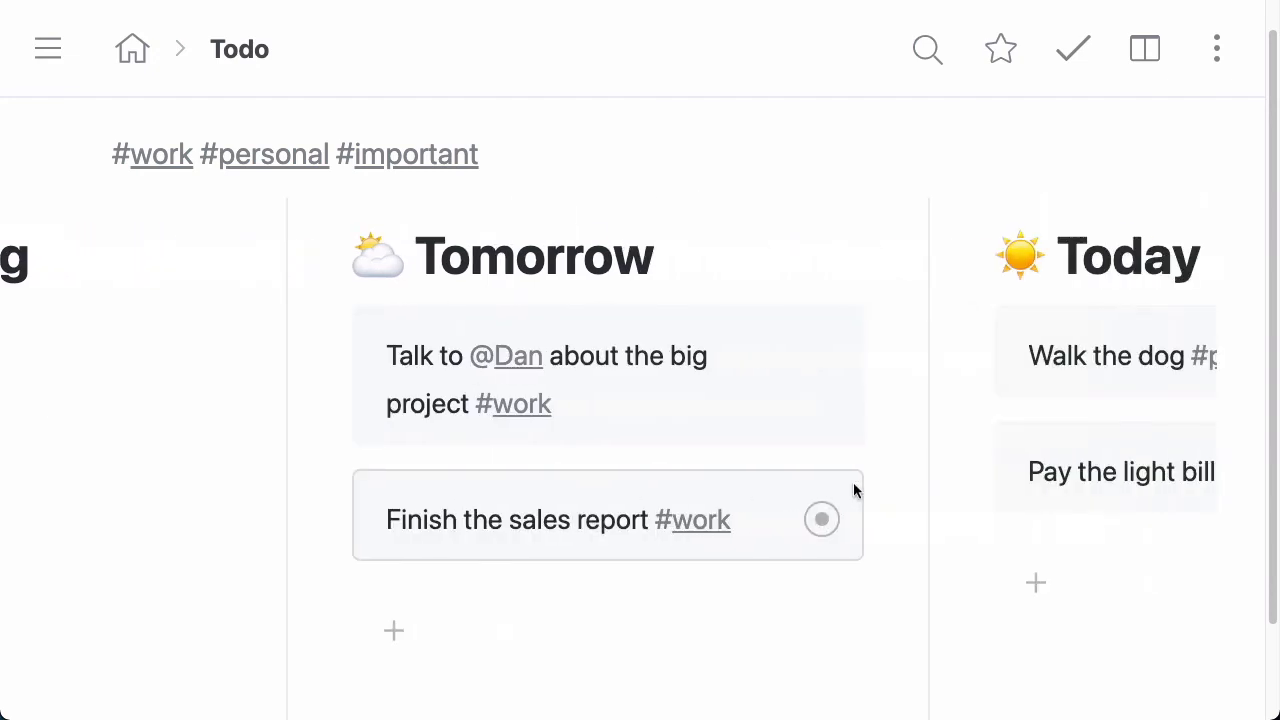
{"action": "scroll", "coordinate": [855, 490], "scroll_direction": "right", "scroll_amount": 3}
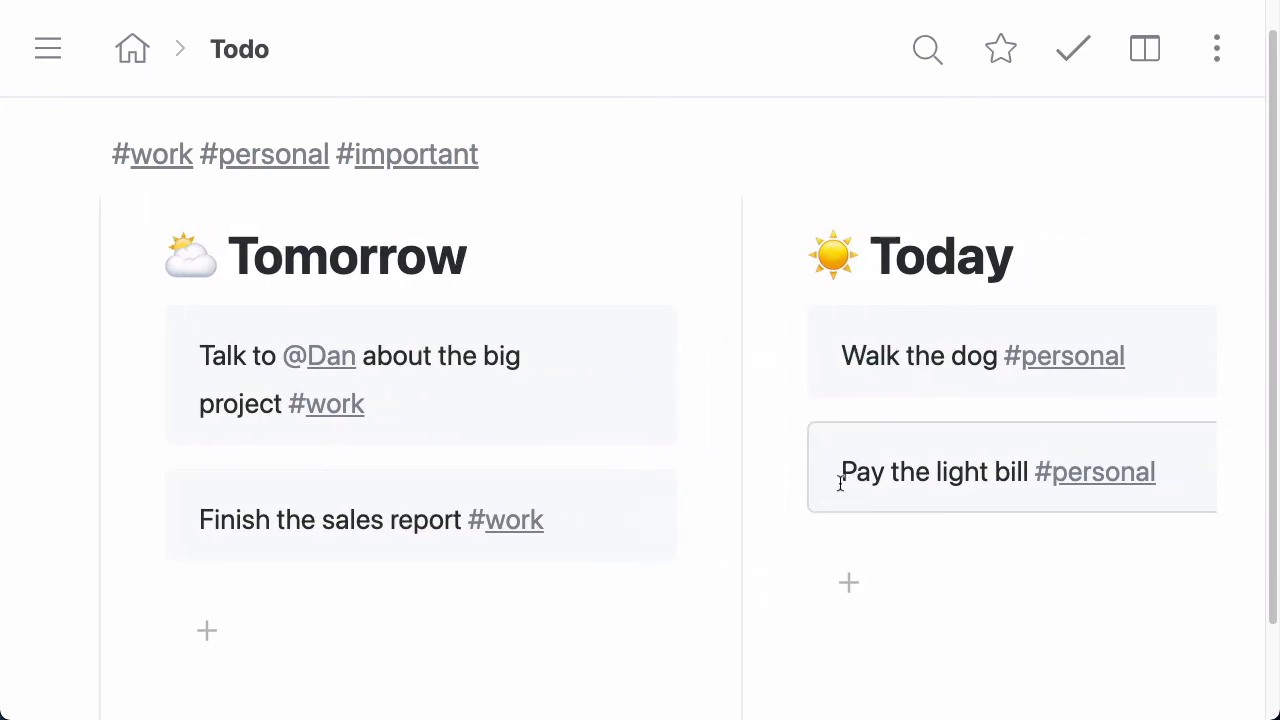
{"action": "left_click", "coordinate": [525, 530]}
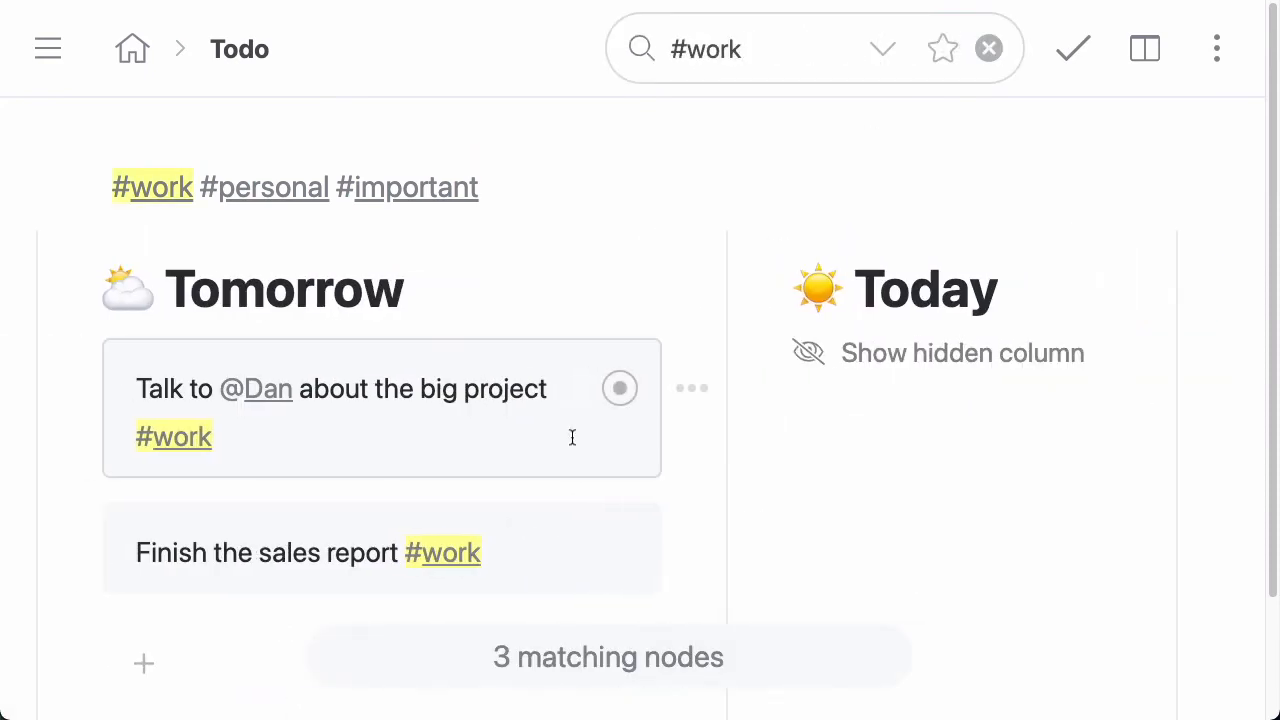
{"action": "left_click", "coordinate": [452, 555]}
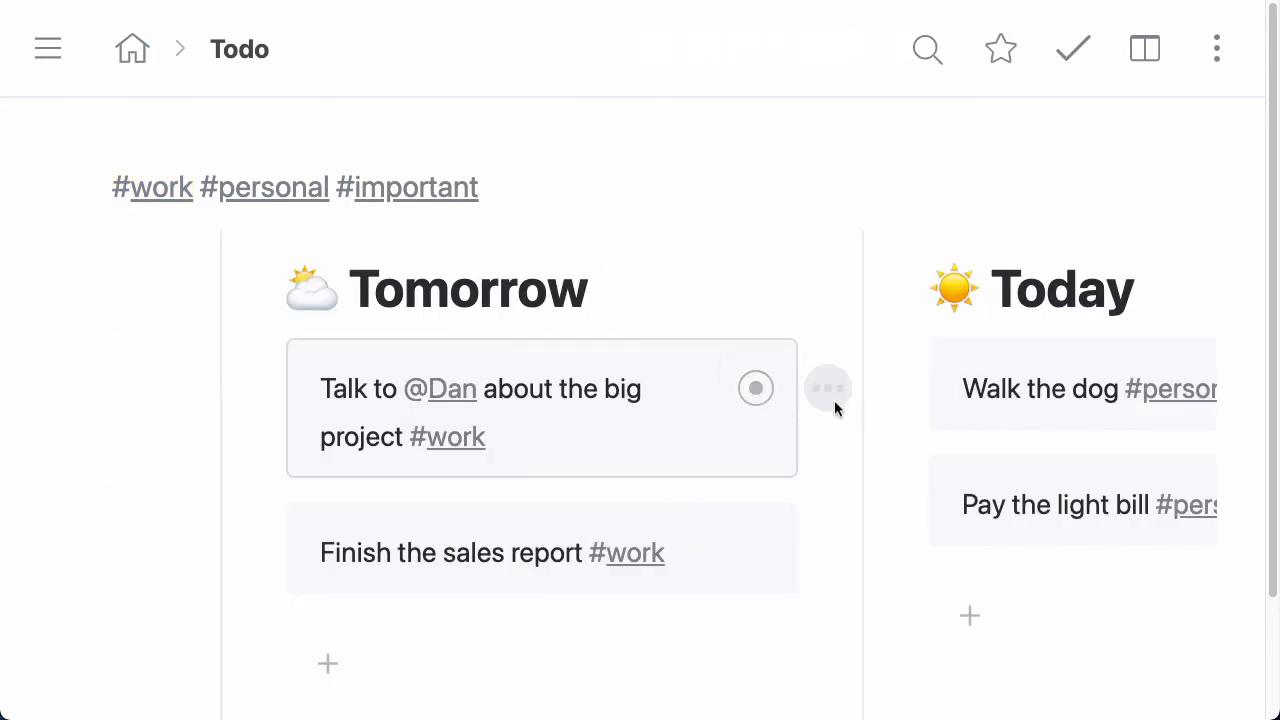
Move the "Walk the dog" and "Pay the light bill" cards from Today into Done
{"action": "scroll", "coordinate": [821, 452], "scroll_direction": "right", "scroll_amount": 5}
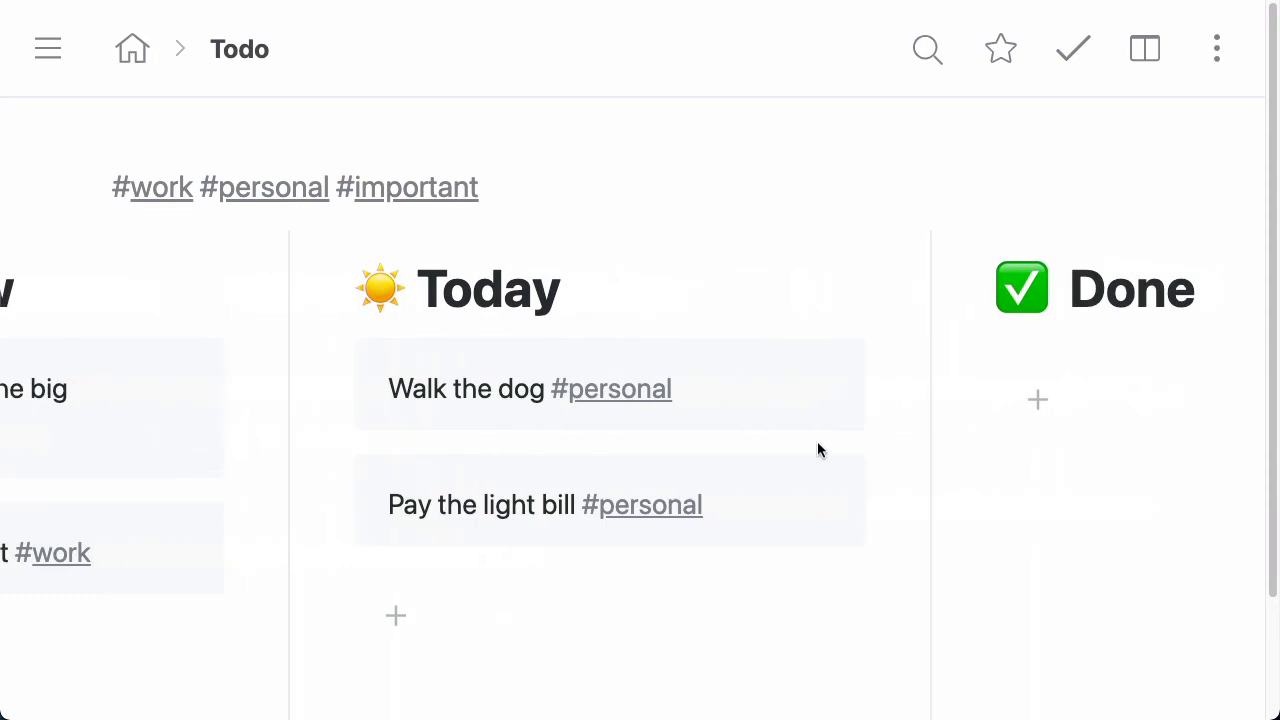
{"action": "left_click_drag", "start_coordinate": [827, 389], "coordinate": [976, 403]}
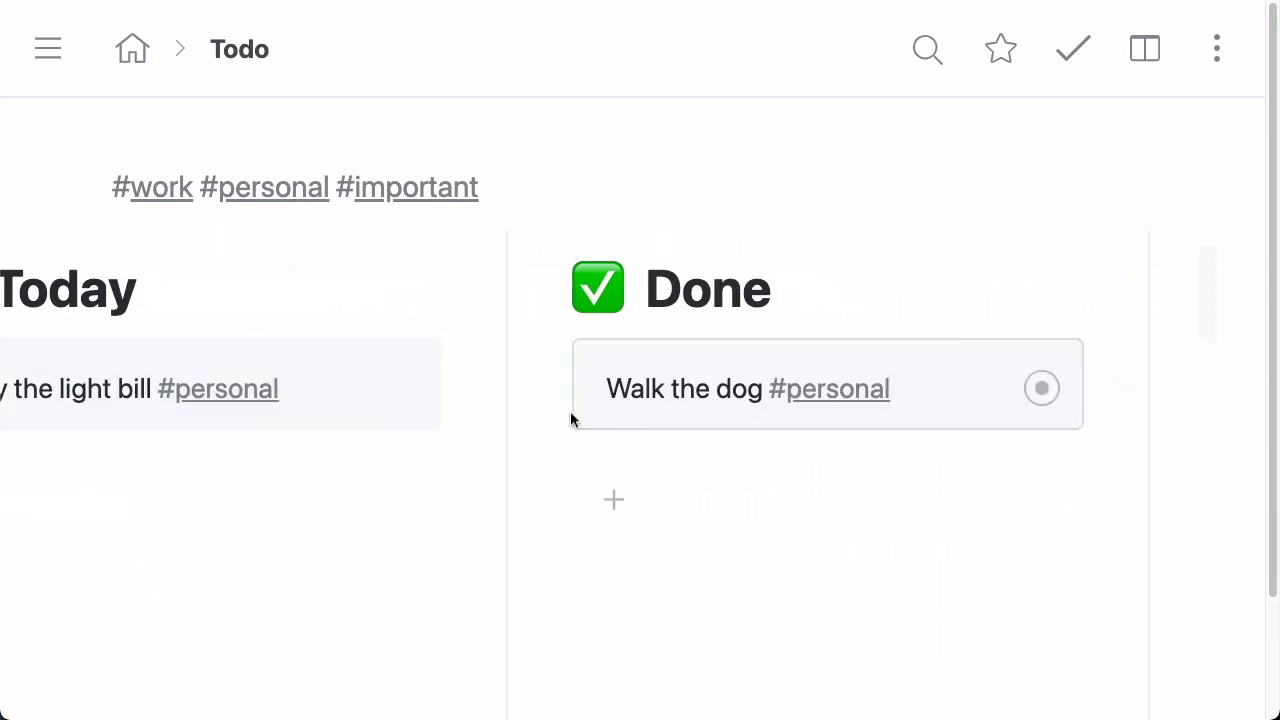
{"action": "left_click_drag", "start_coordinate": [401, 395], "coordinate": [619, 453]}
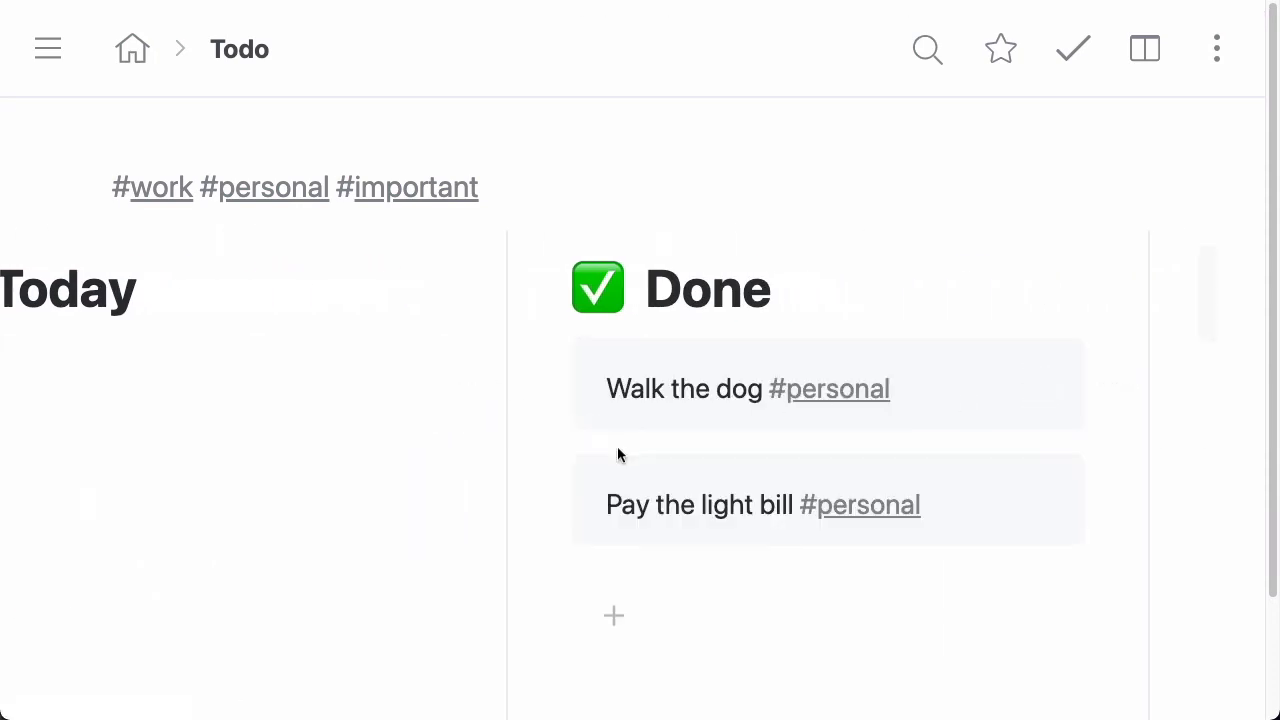
Move the big project and sales report cards from Tomorrow into Today
{"action": "scroll", "coordinate": [367, 469], "scroll_direction": "left", "scroll_amount": 5}
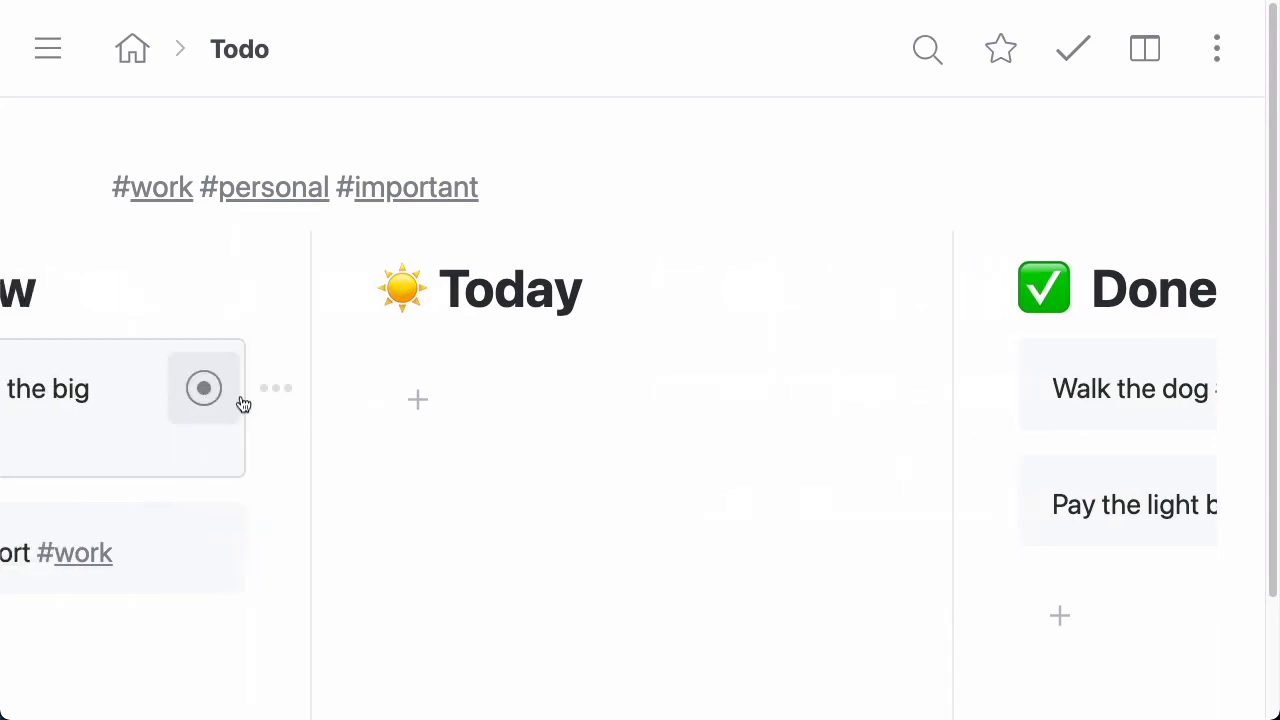
{"action": "left_click_drag", "start_coordinate": [243, 403], "coordinate": [953, 543]}
{"action": "scroll", "coordinate": [936, 547], "scroll_direction": "left", "scroll_amount": 3}
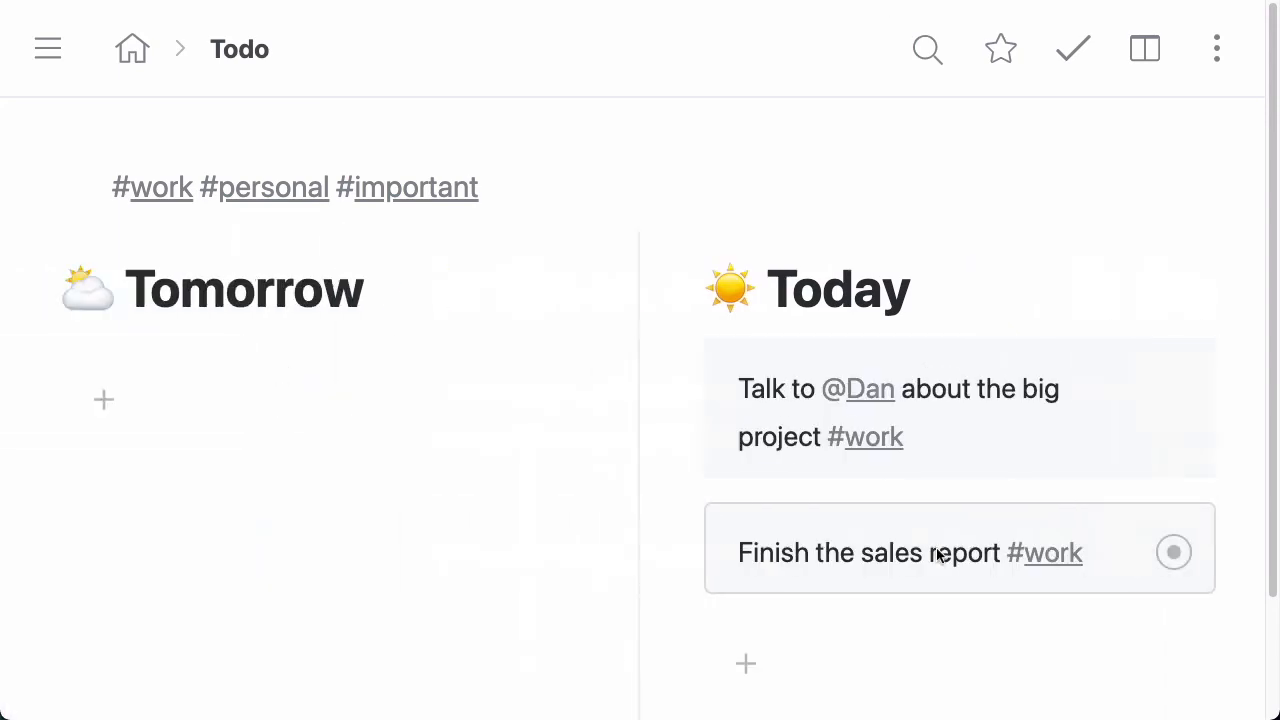
Star the Todo board and look through its Today items in the starred list, collapsing Today again and closing the list
{"action": "scroll", "coordinate": [938, 556], "scroll_direction": "left", "scroll_amount": 5}
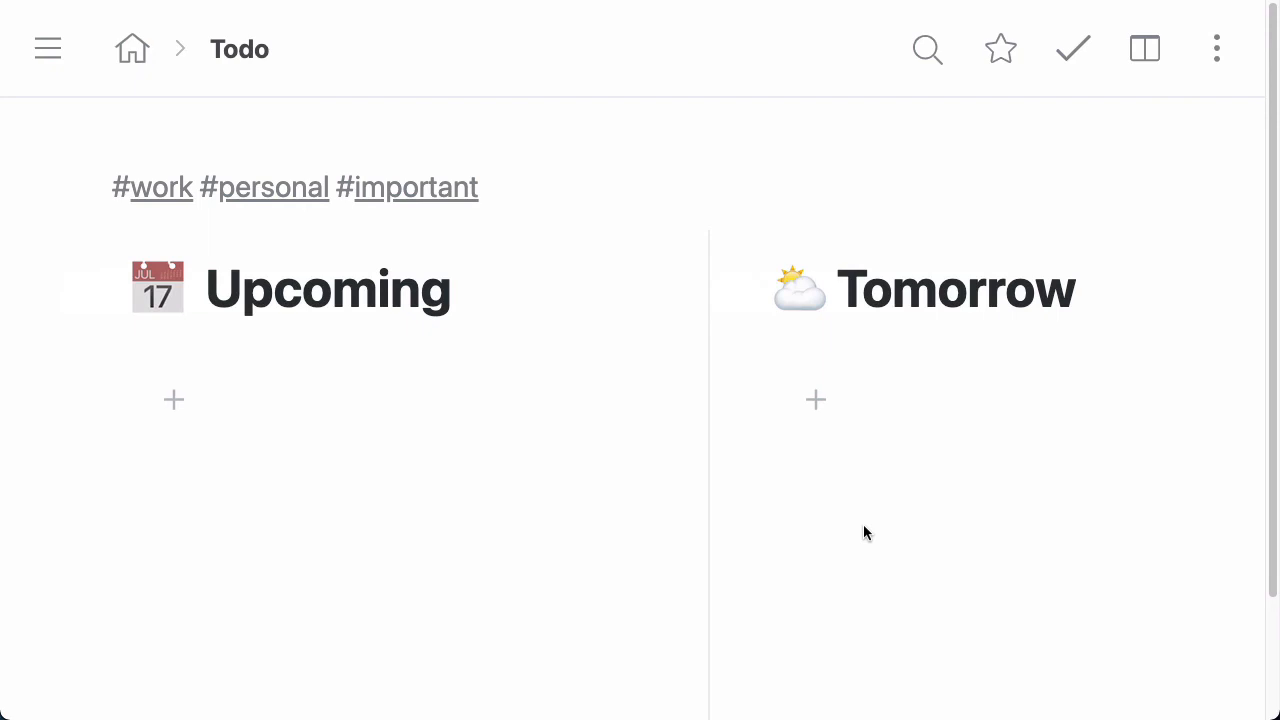
{"action": "left_click", "coordinate": [998, 60]}
{"action": "left_click", "coordinate": [44, 46]}
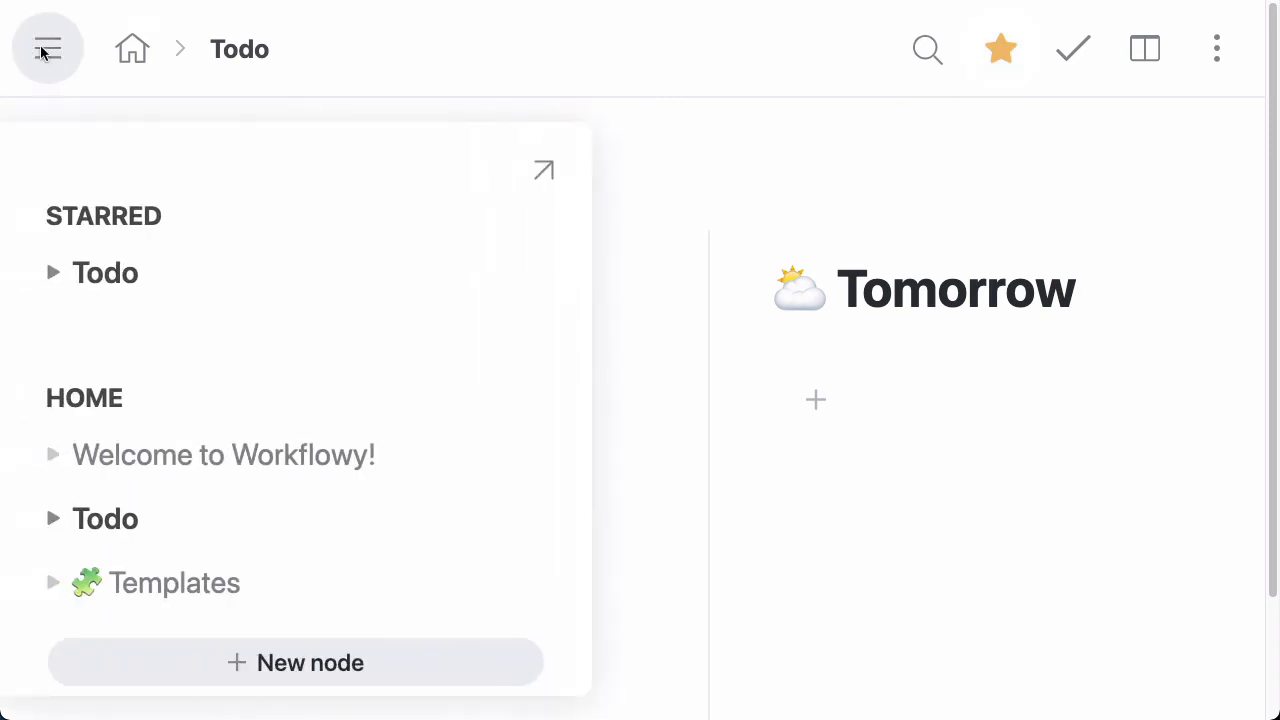
{"action": "left_click", "coordinate": [54, 151]}
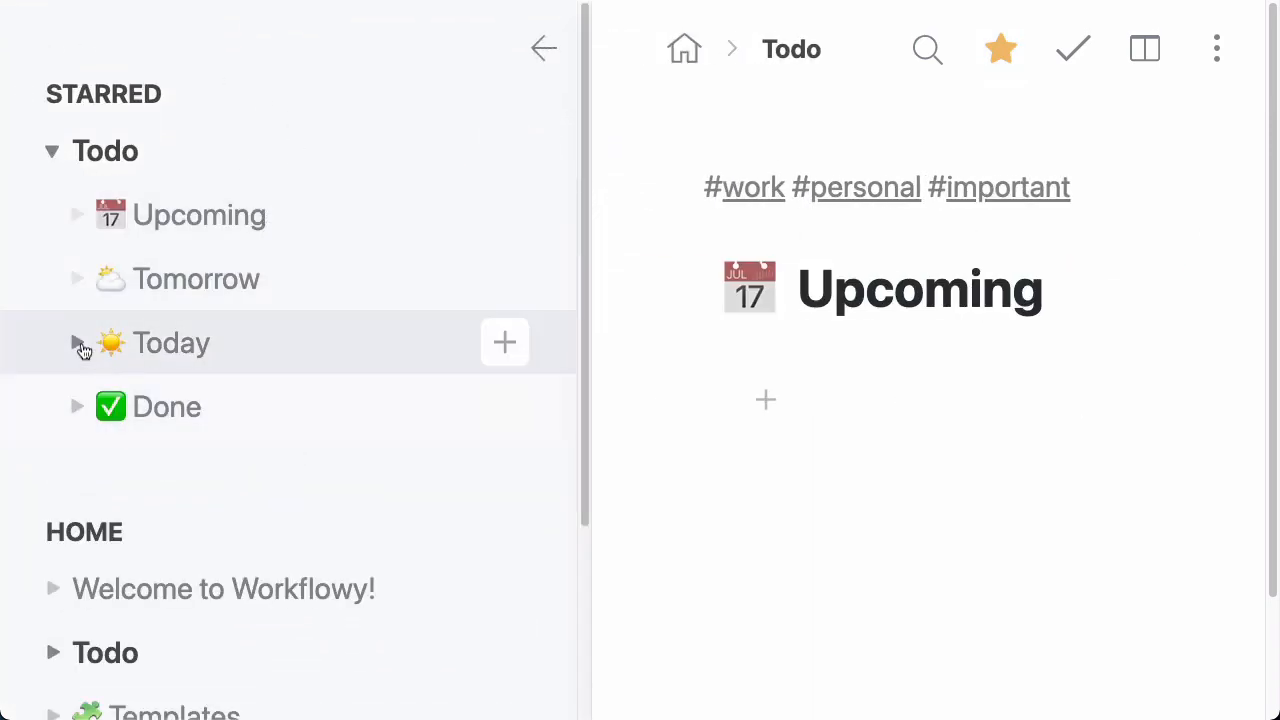
{"action": "left_click", "coordinate": [77, 343]}
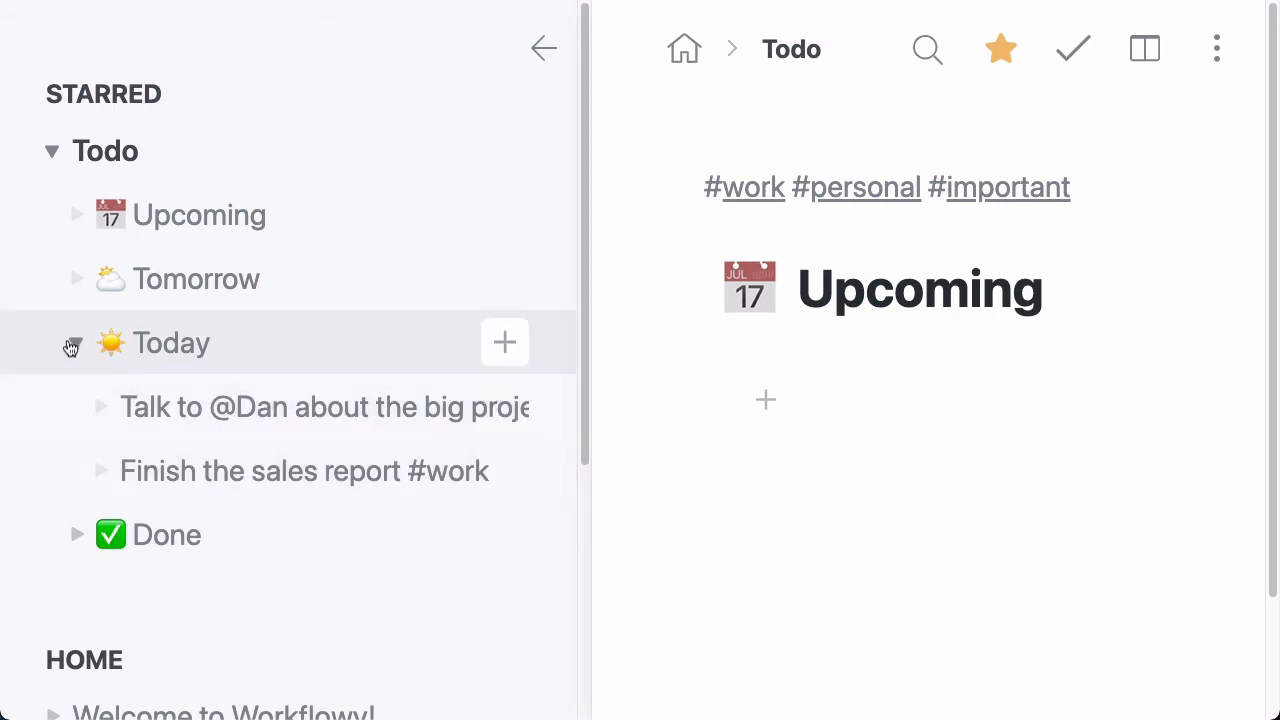
{"action": "left_click", "coordinate": [75, 343]}
{"action": "left_click", "coordinate": [542, 48]}
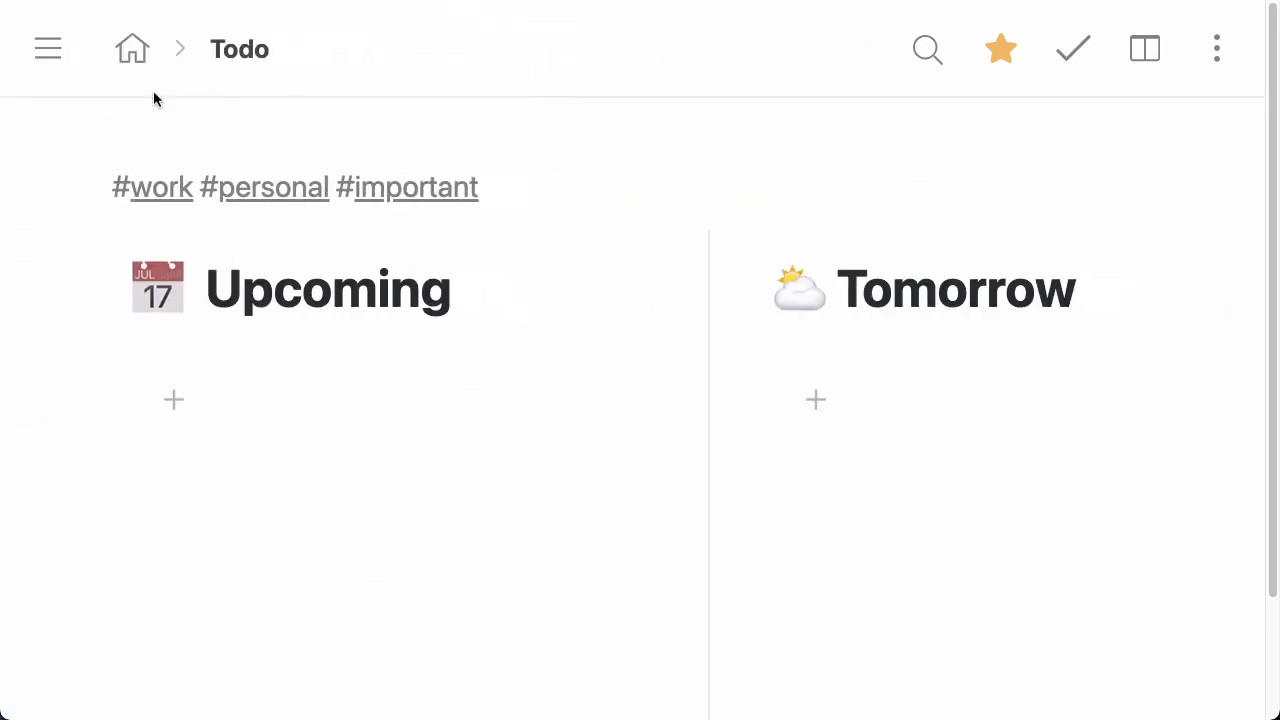
Look at the Templates list from the home level again, and open the Advanced tutorials
{"action": "left_click", "coordinate": [127, 63]}
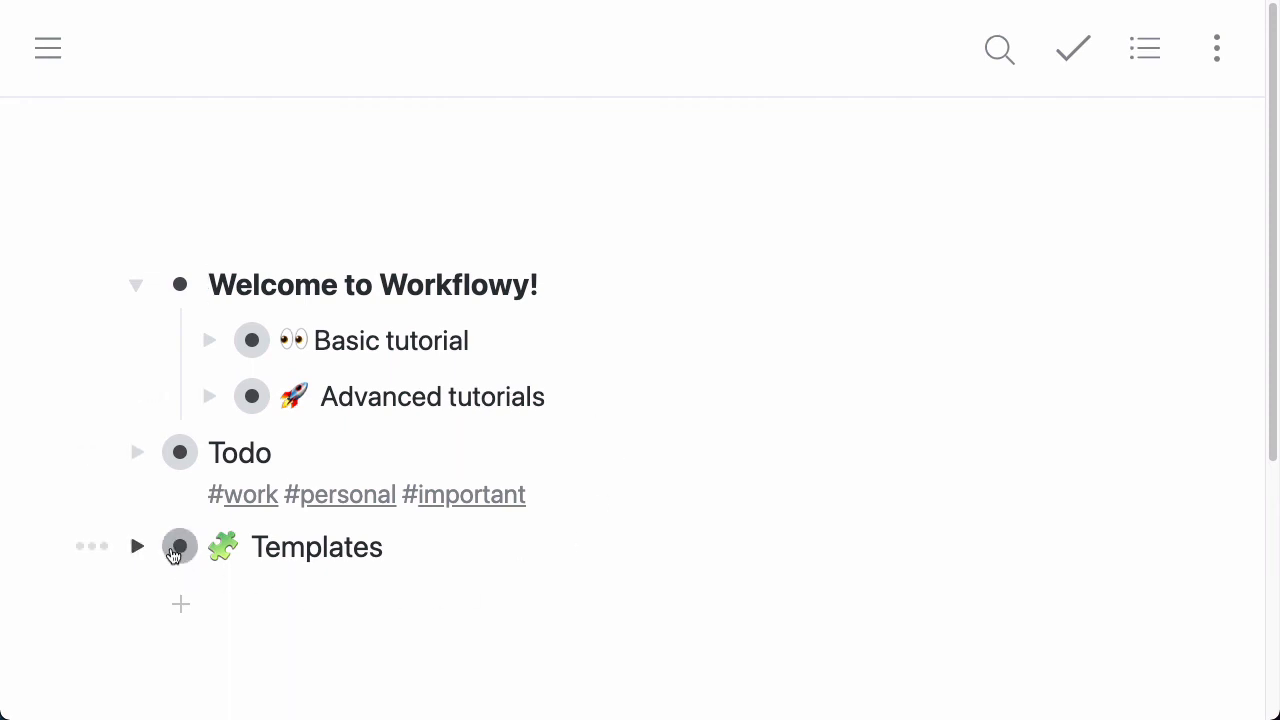
{"action": "left_click", "coordinate": [180, 546]}
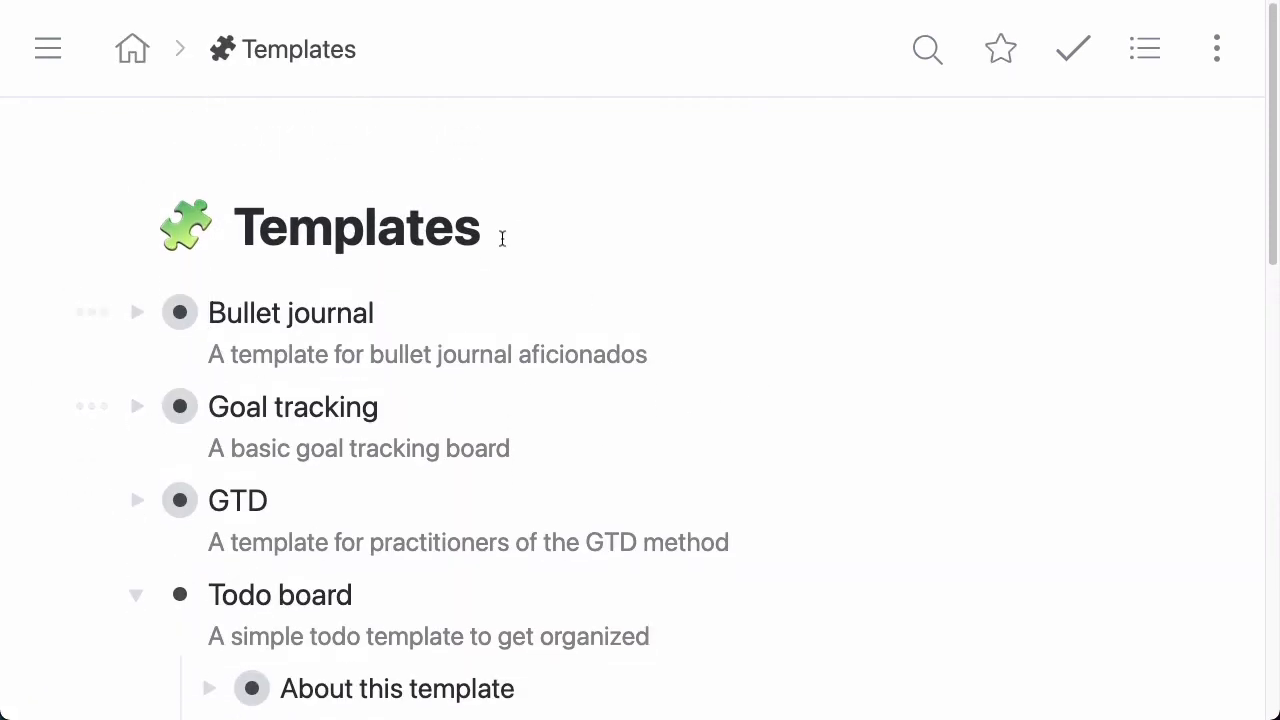
{"action": "left_click", "coordinate": [129, 62]}
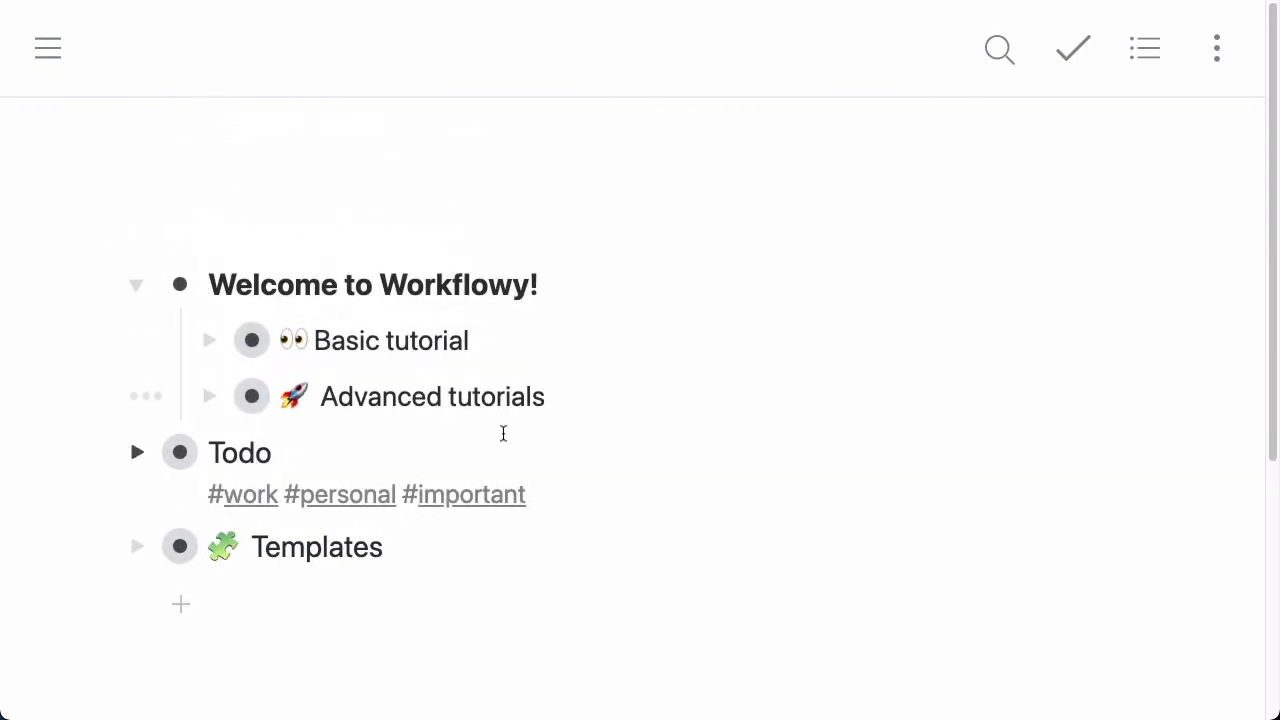
{"action": "left_click", "coordinate": [252, 396]}
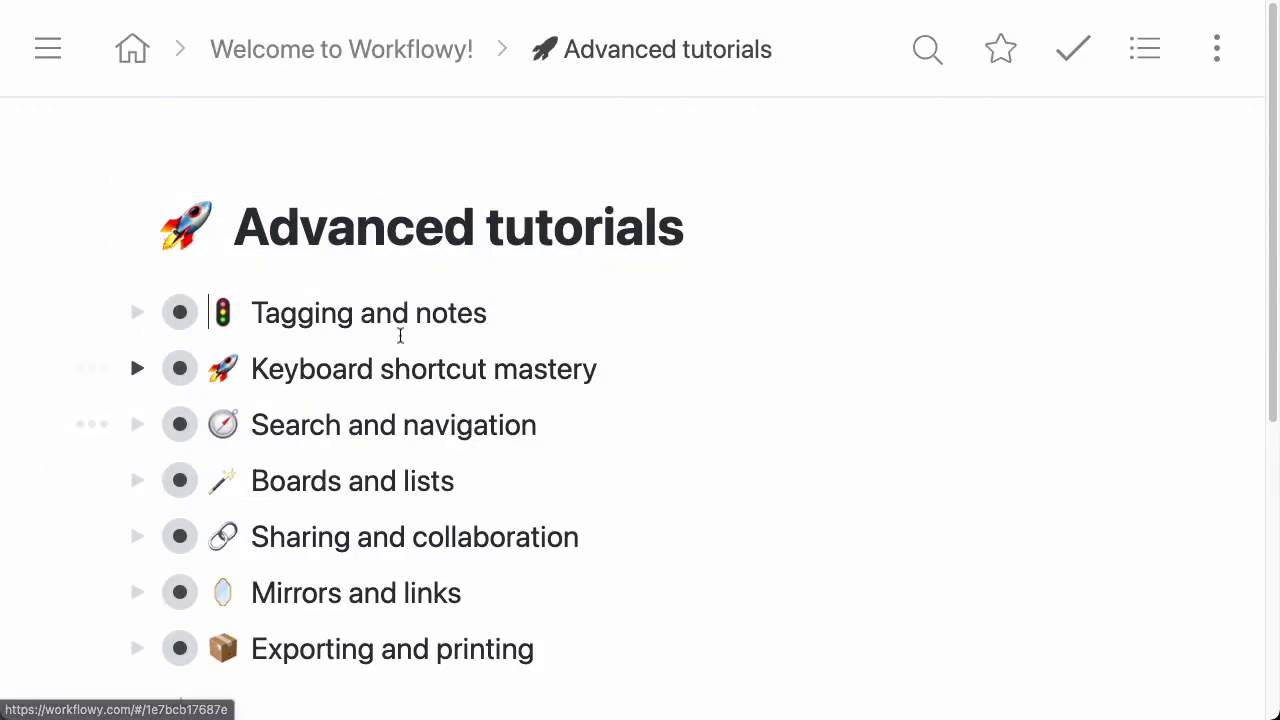